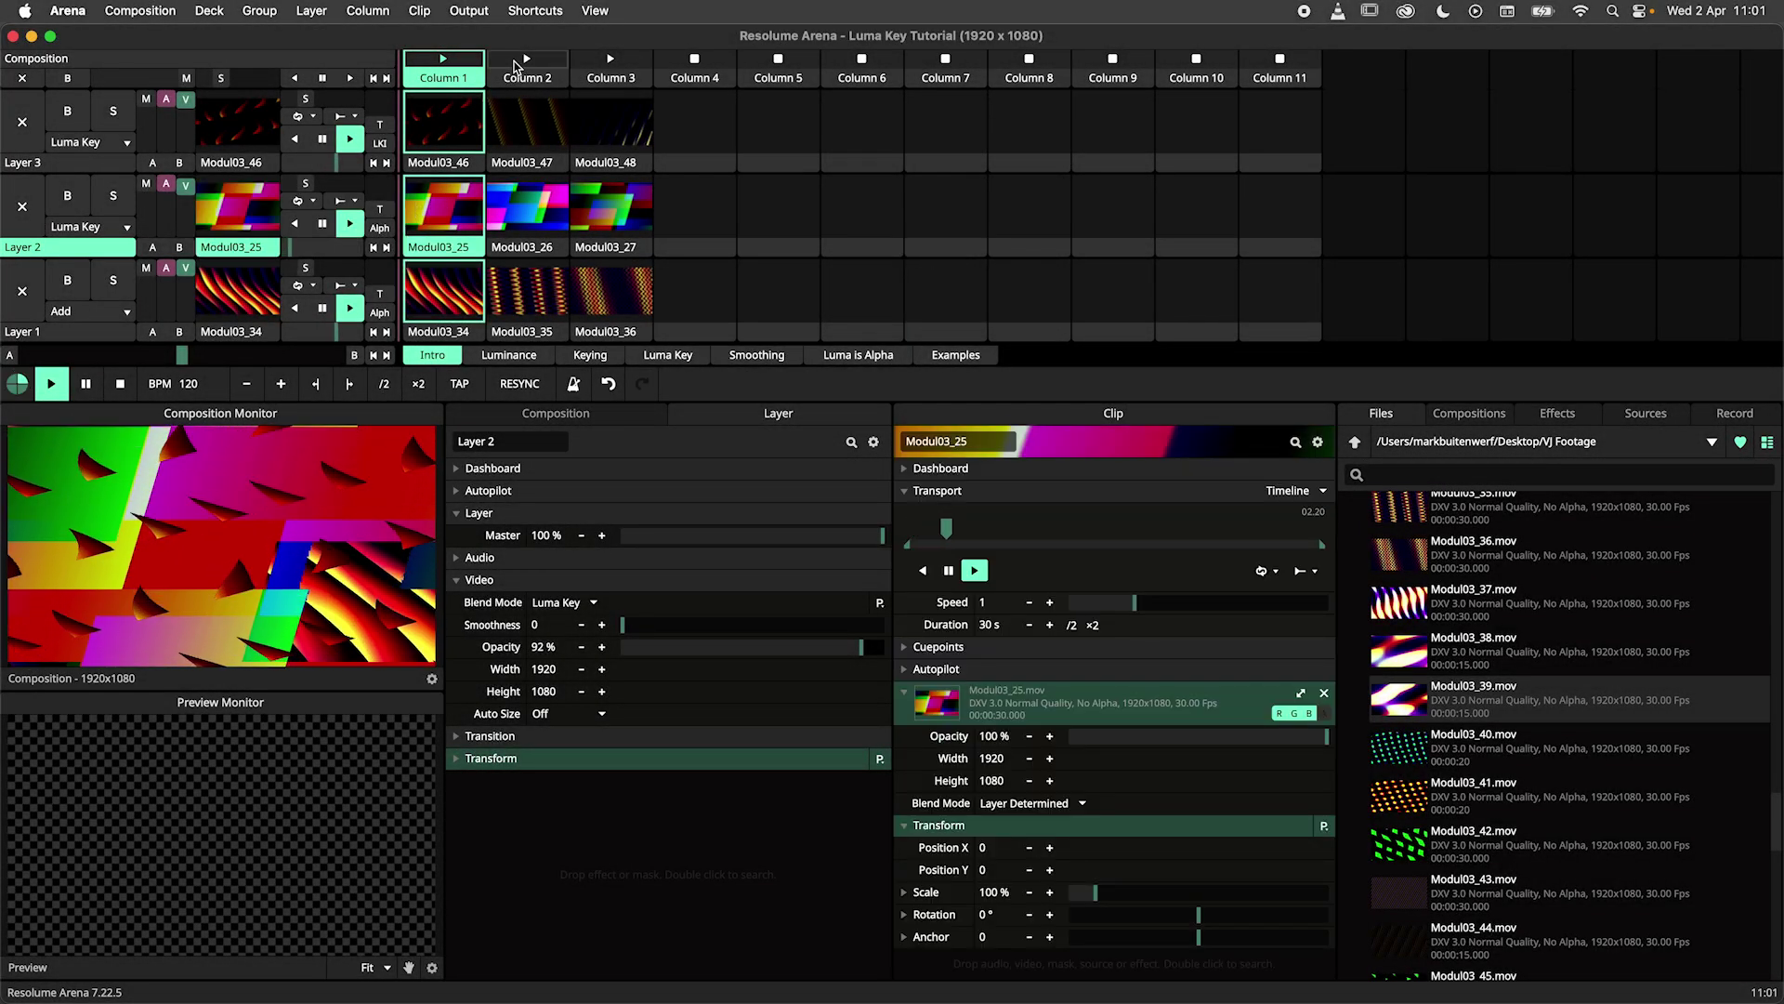
# Step: Launch Columns 2 and 3, dip Layer 2 to about 54%, then return to Column 2 at full opacity
pyautogui.click(516, 66)
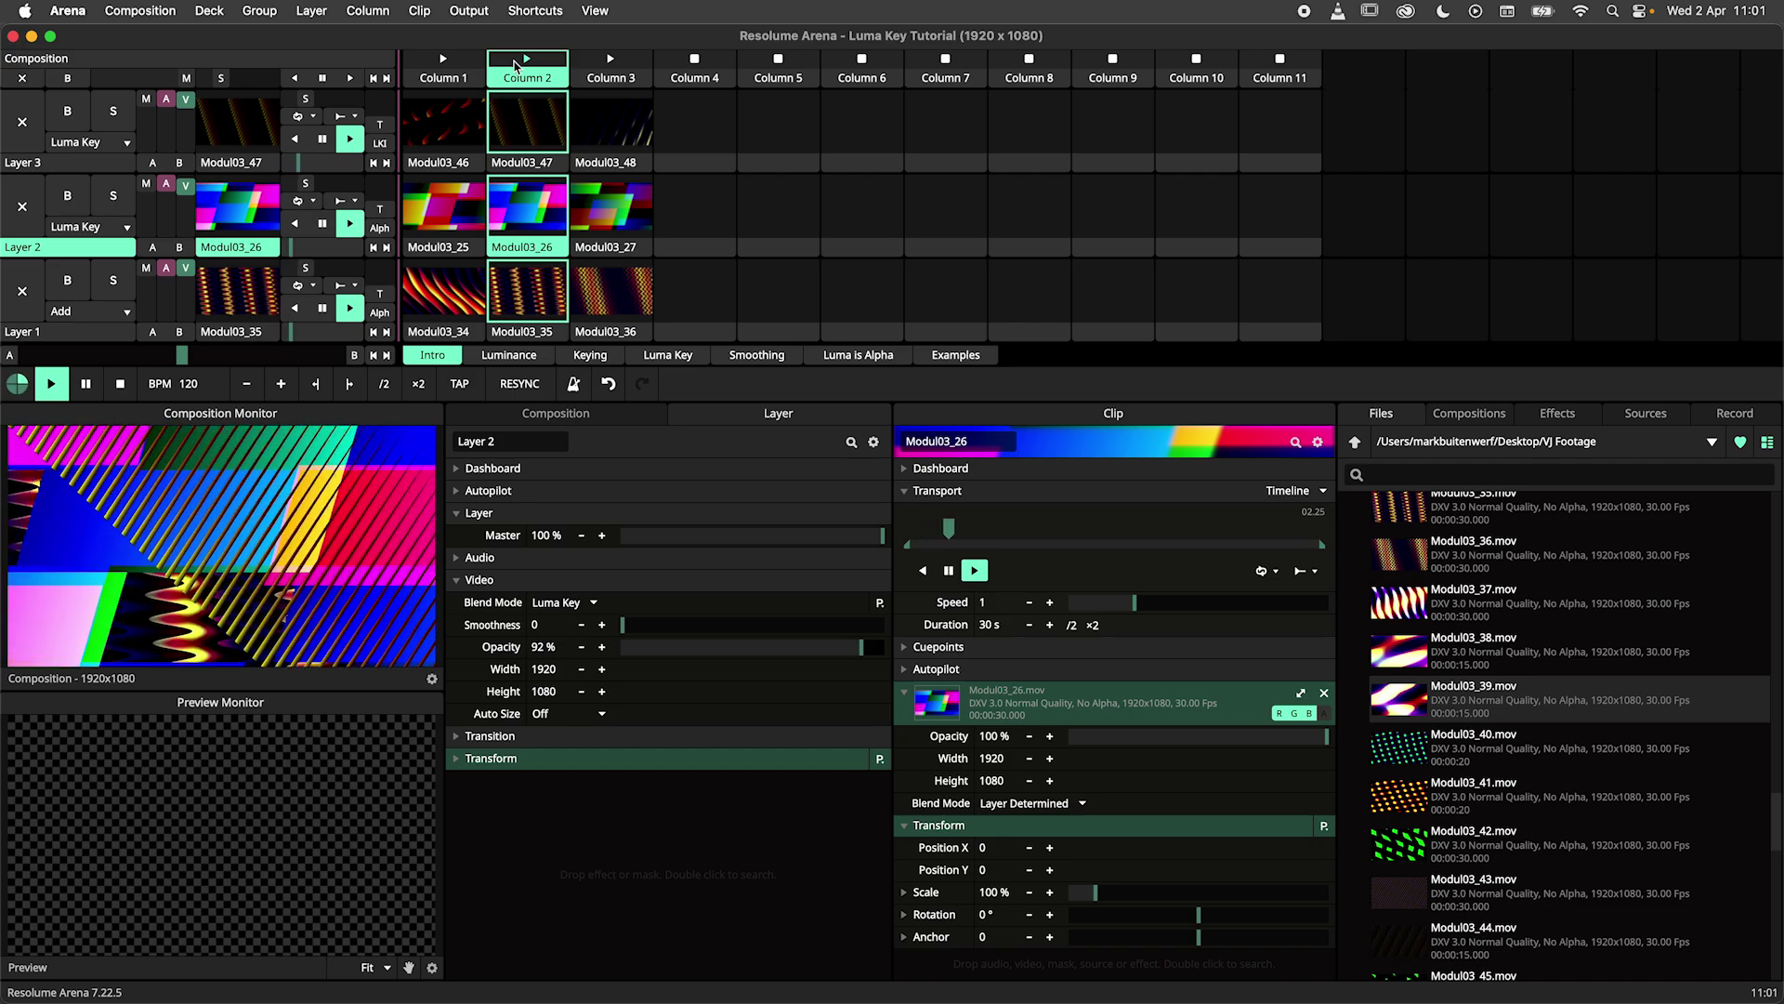
pyautogui.click(582, 68)
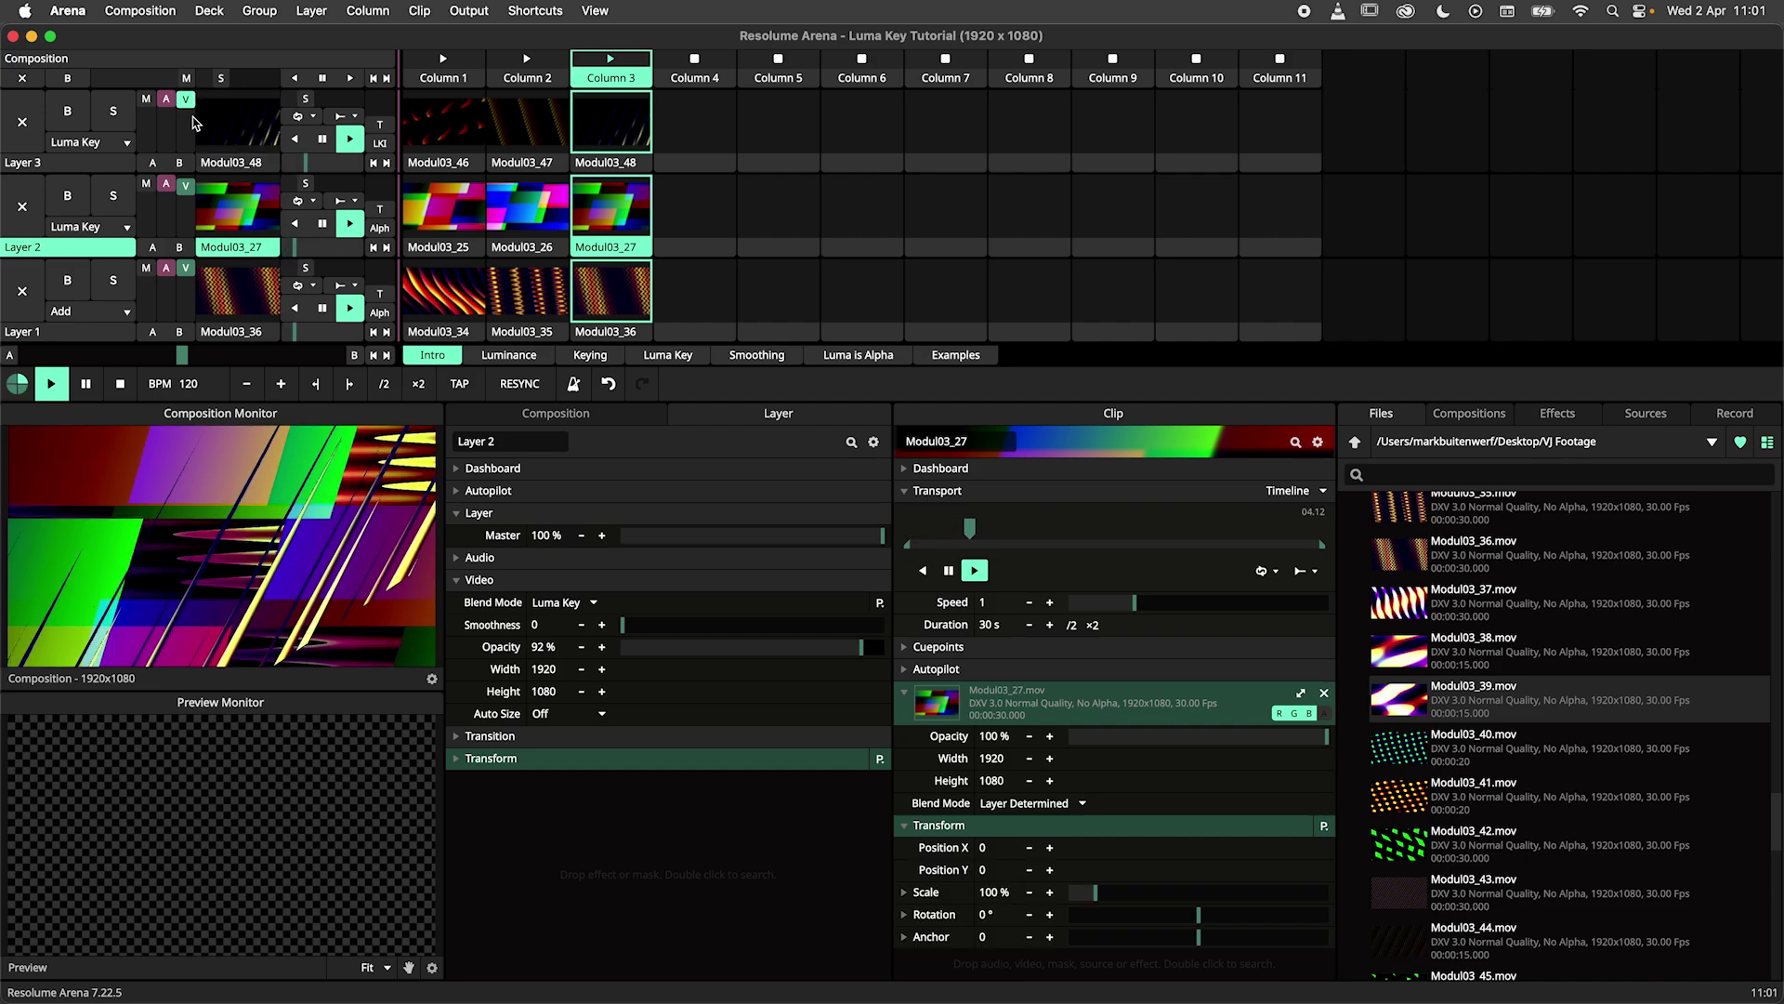
pyautogui.moveTo(186, 186); pyautogui.dragTo(187, 205)
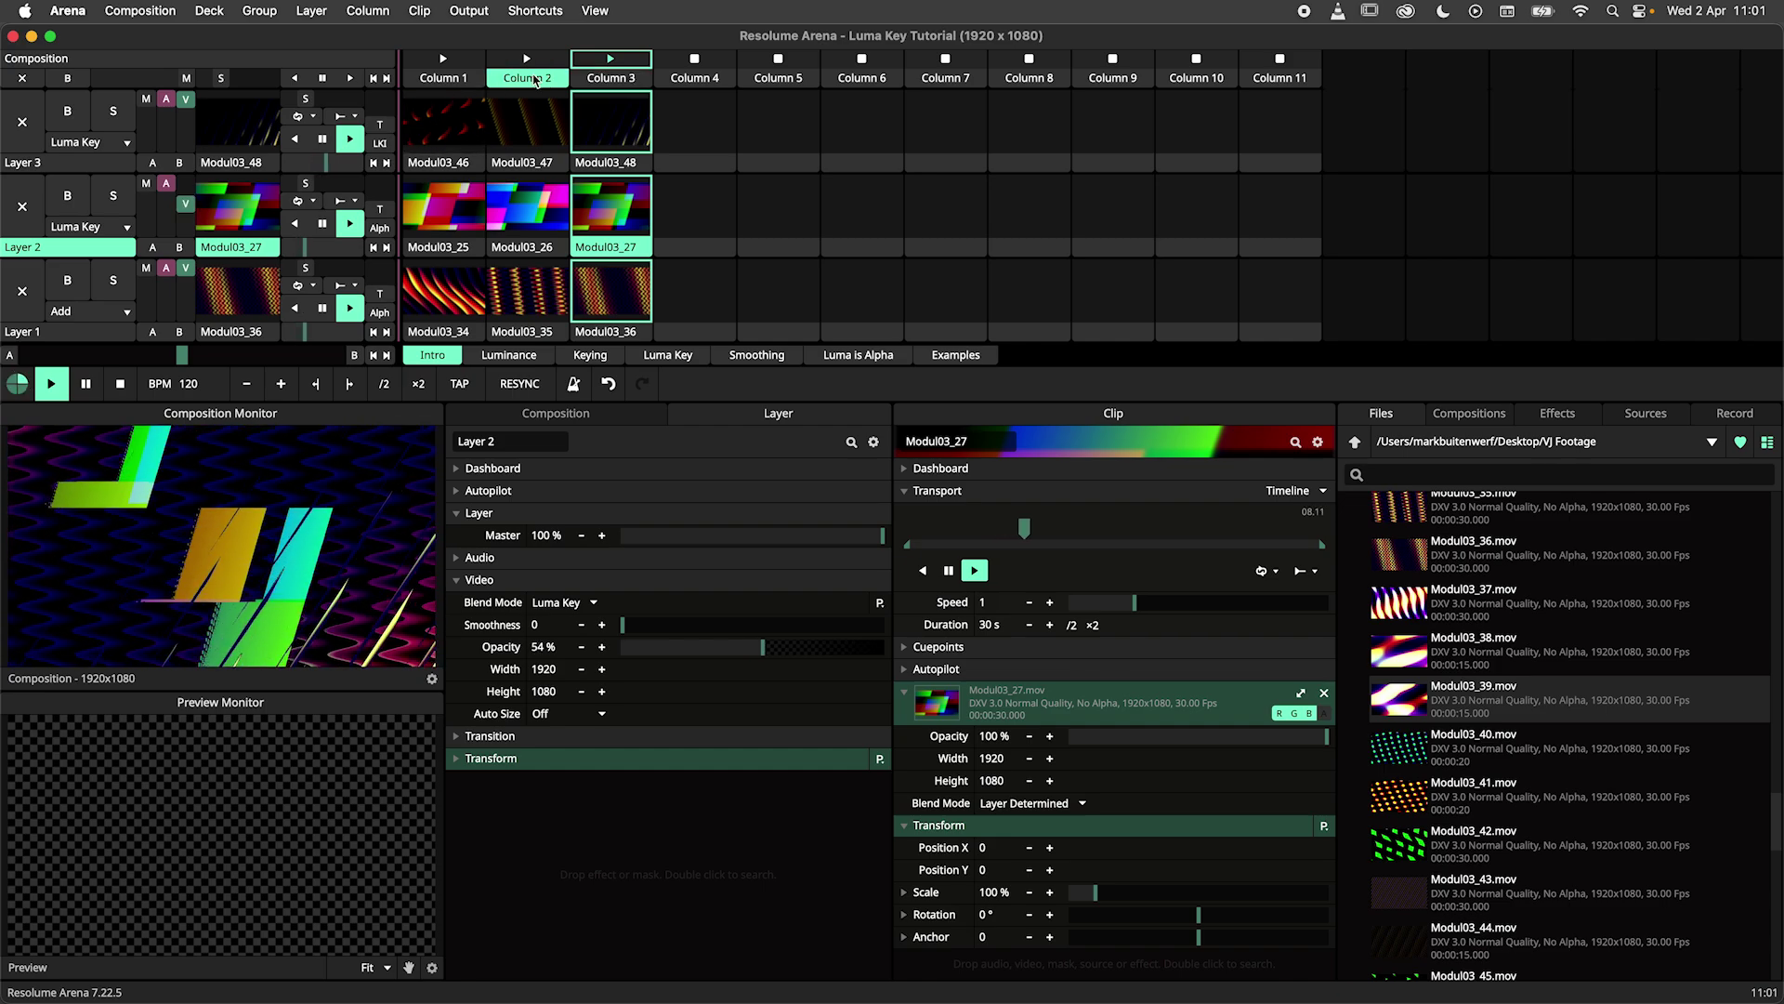
pyautogui.click(537, 72)
pyautogui.moveTo(187, 205); pyautogui.dragTo(194, 192)
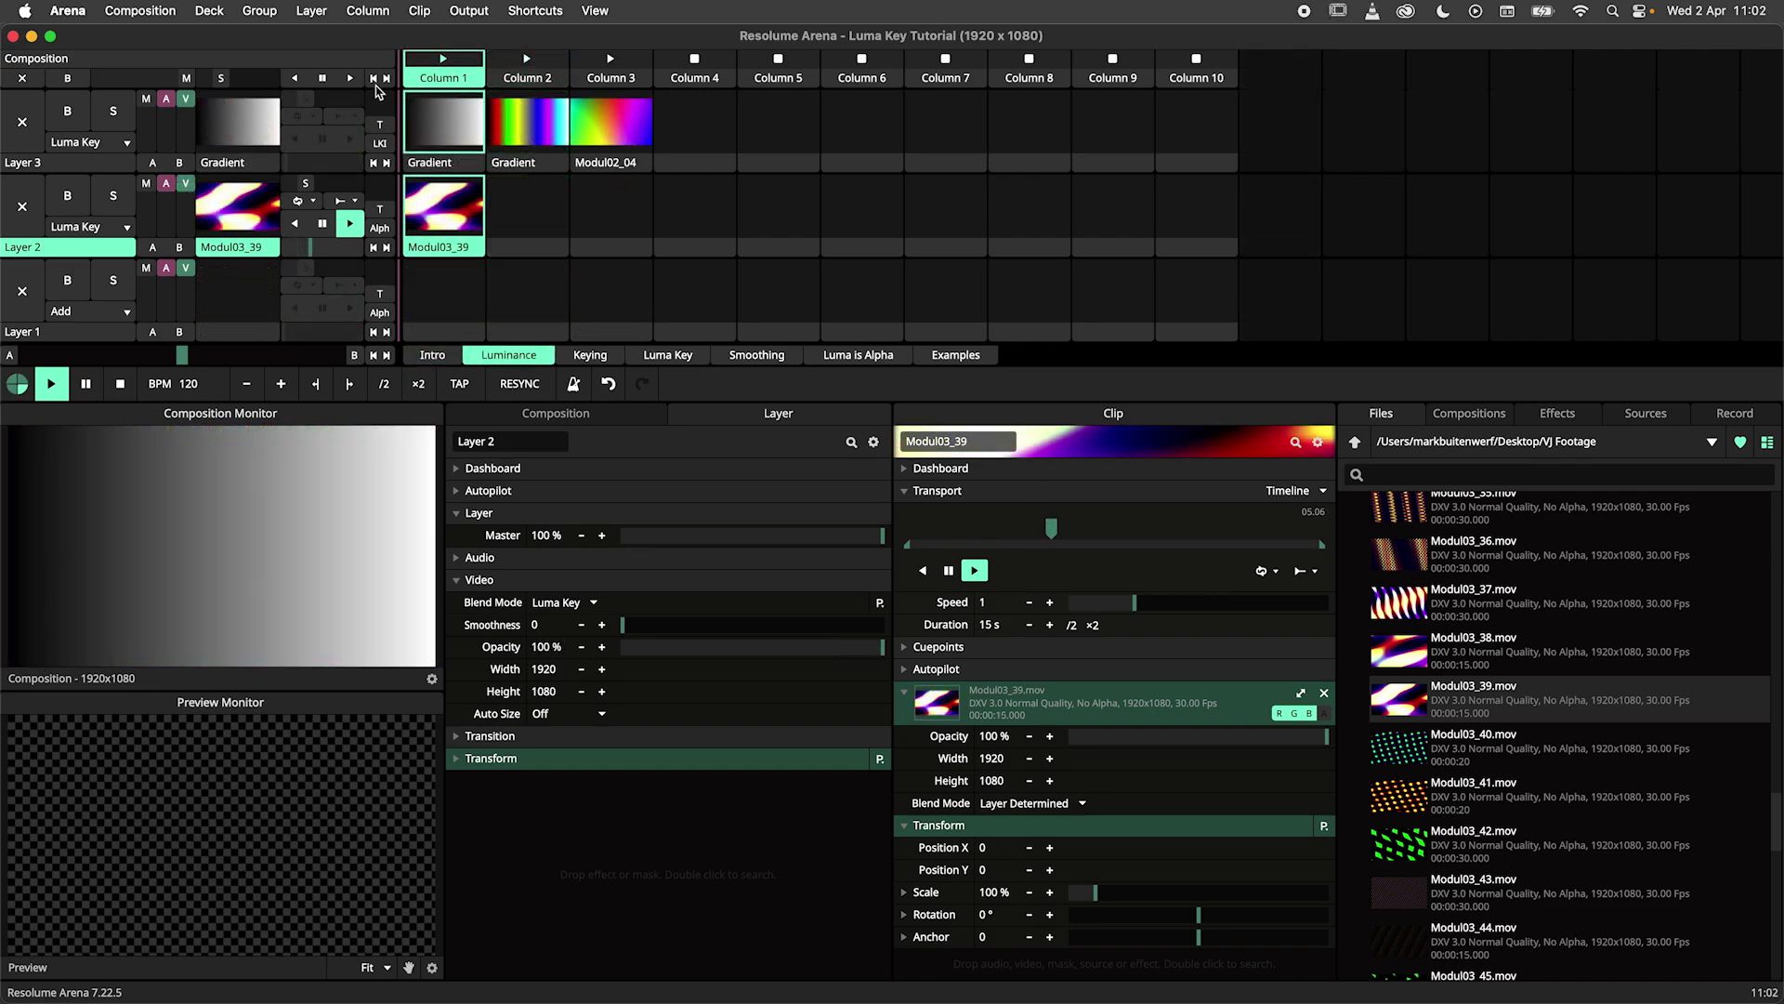
# Step: Keep Layer 3 on Luma Key and lower the gradient overlay's opacity slightly
pyautogui.click(129, 144)
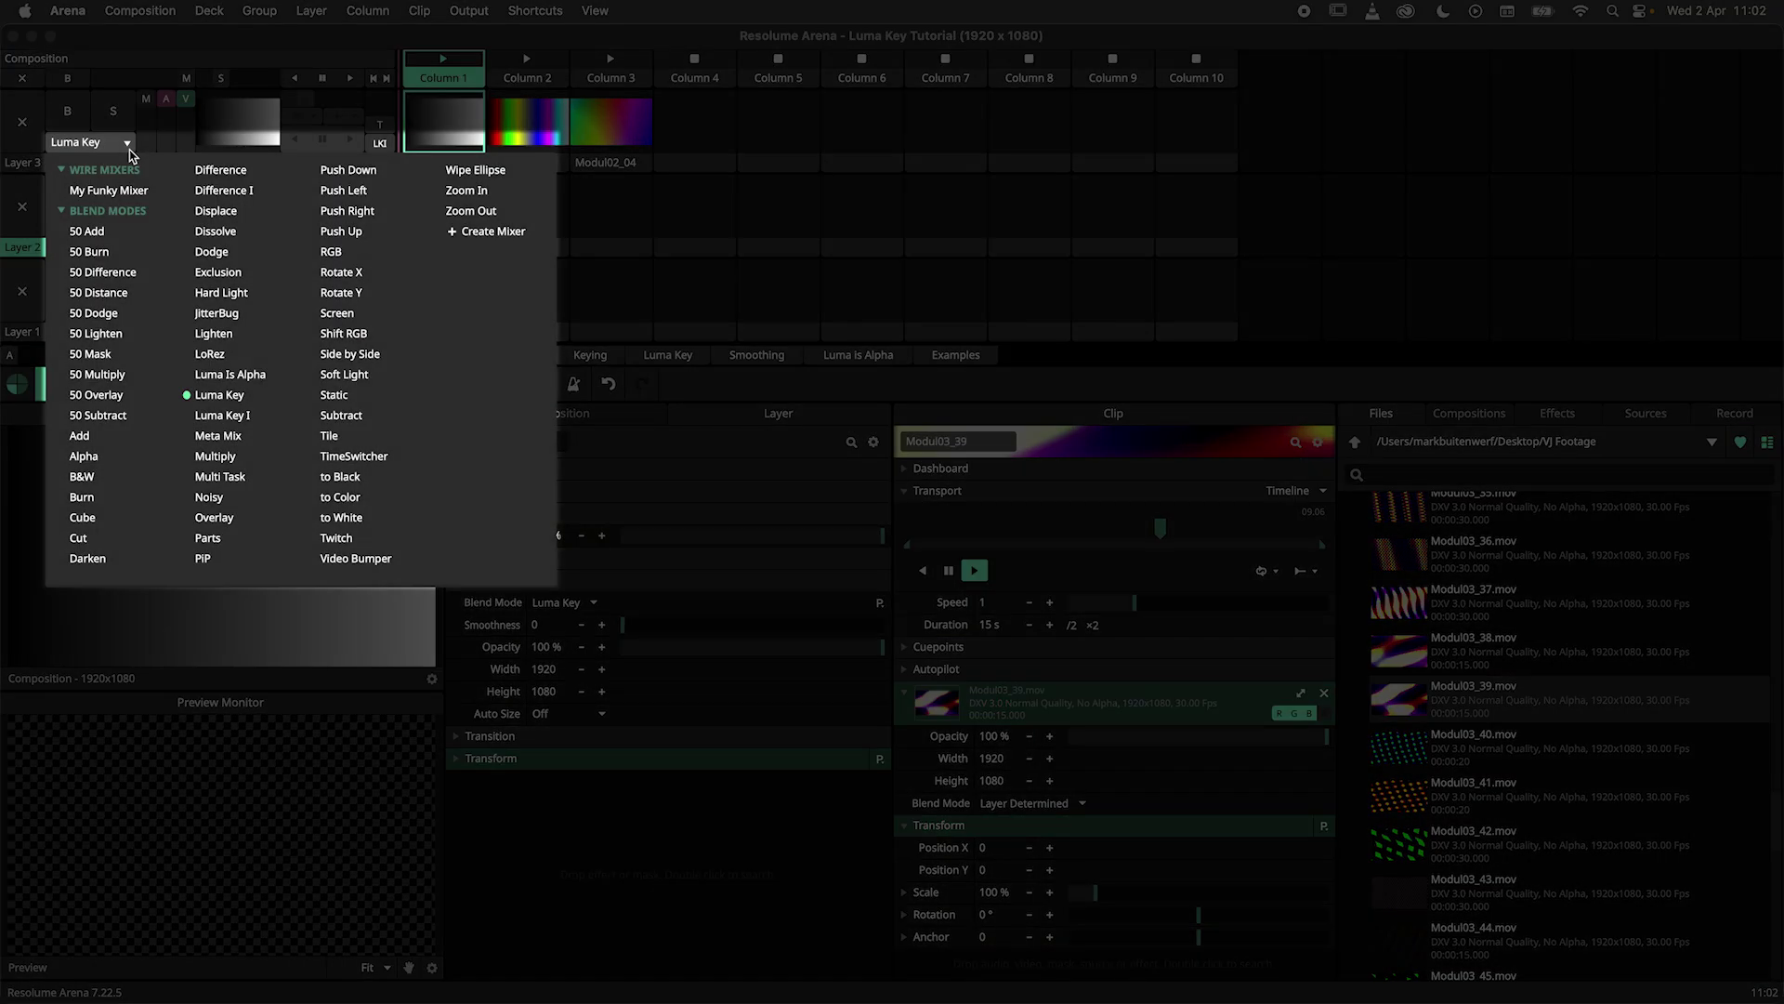
pyautogui.click(229, 400)
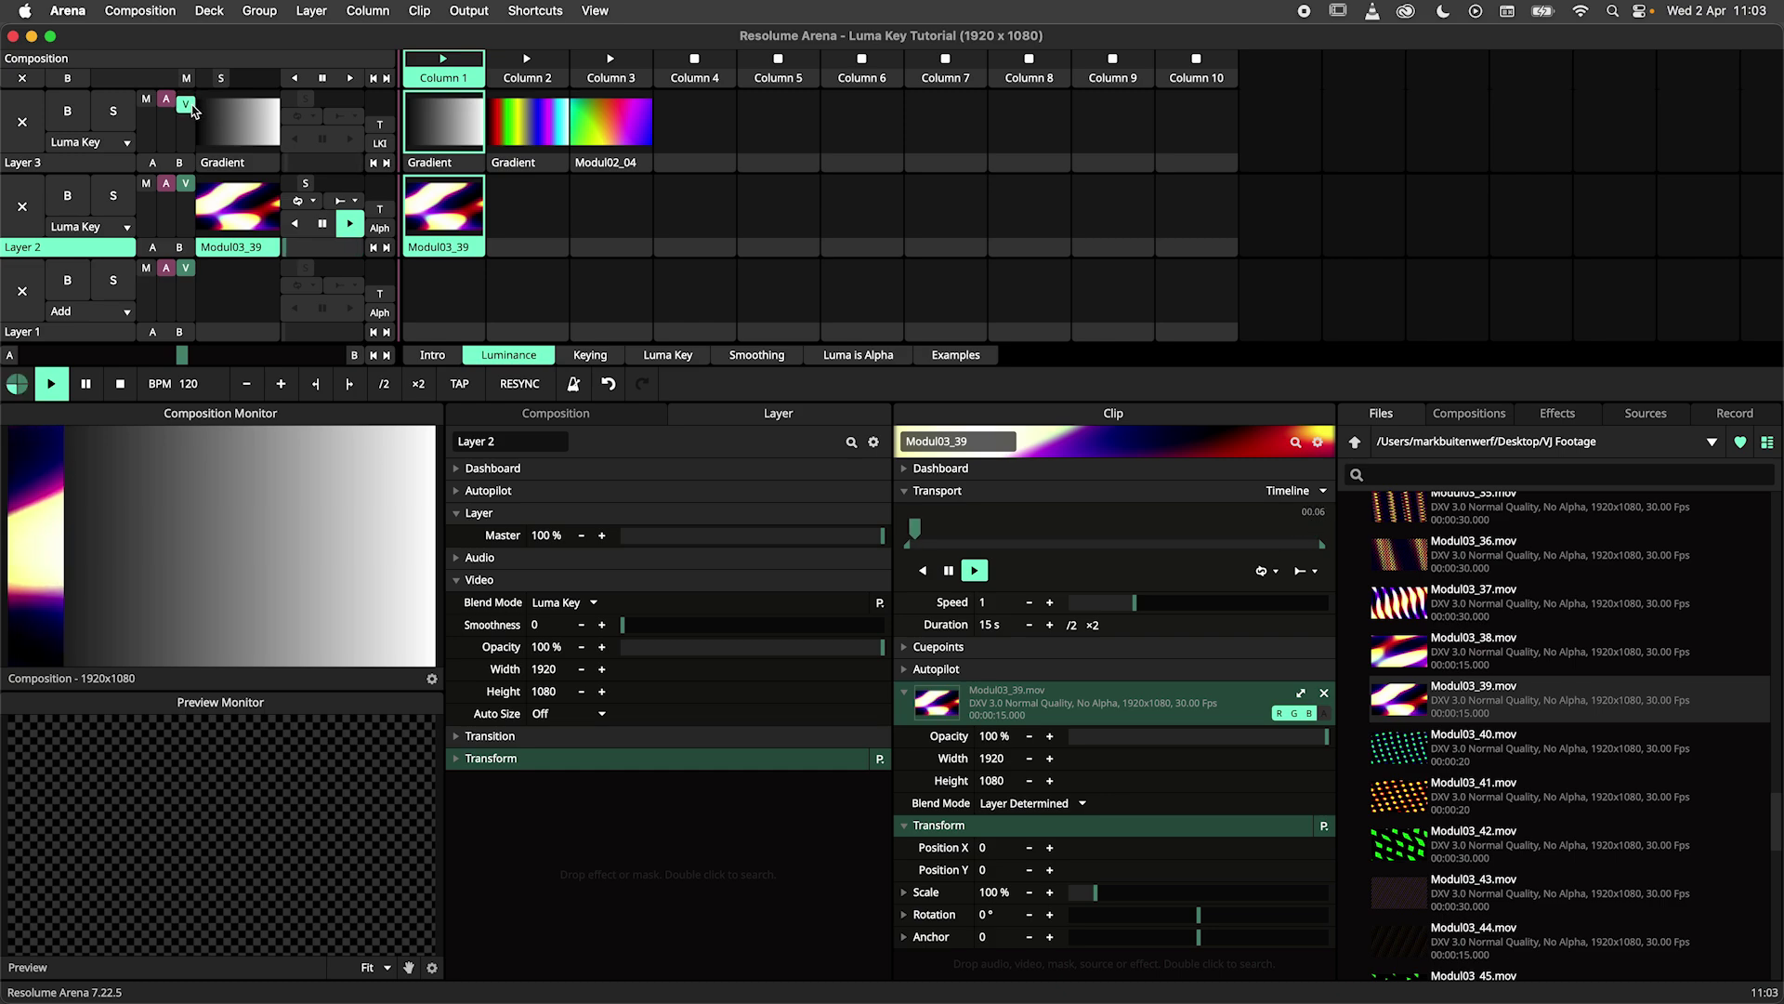
pyautogui.moveTo(193, 112)
pyautogui.mouseDown()
pyautogui.moveTo(191, 148)
pyautogui.moveTo(195, 114)
pyautogui.mouseUp()
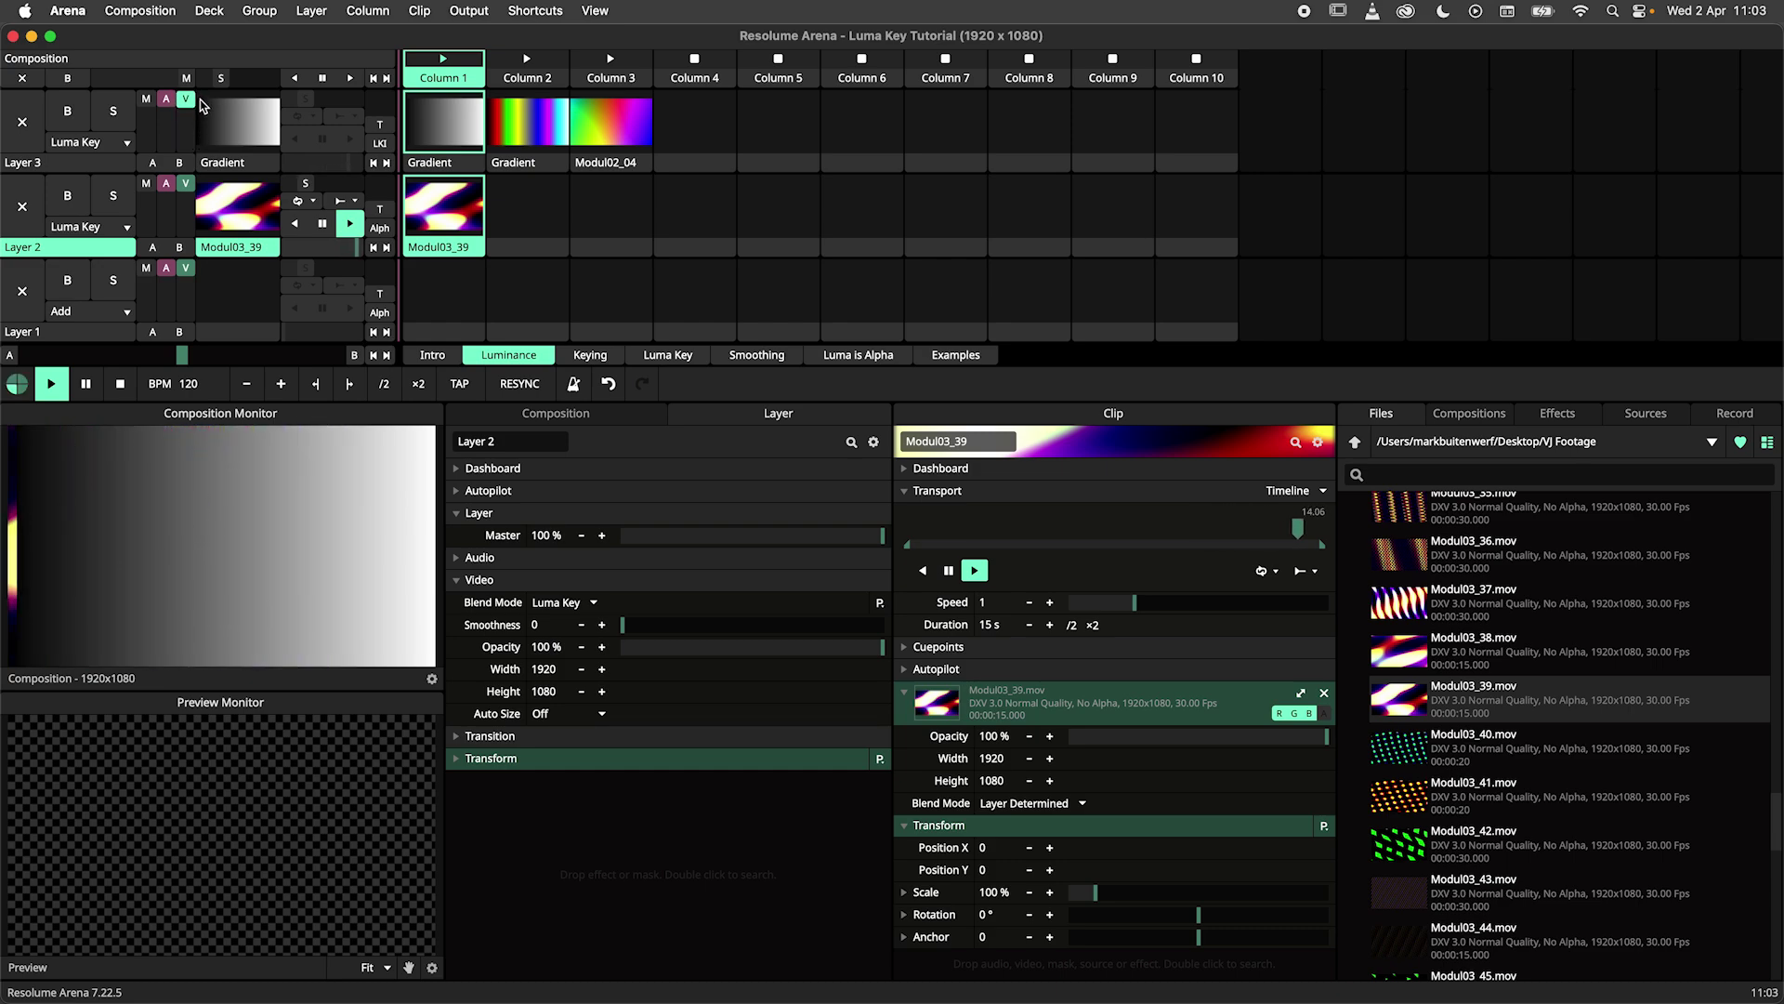
pyautogui.moveTo(204, 118)
pyautogui.mouseDown()
pyautogui.moveTo(206, 148)
pyautogui.moveTo(209, 116)
pyautogui.mouseUp()
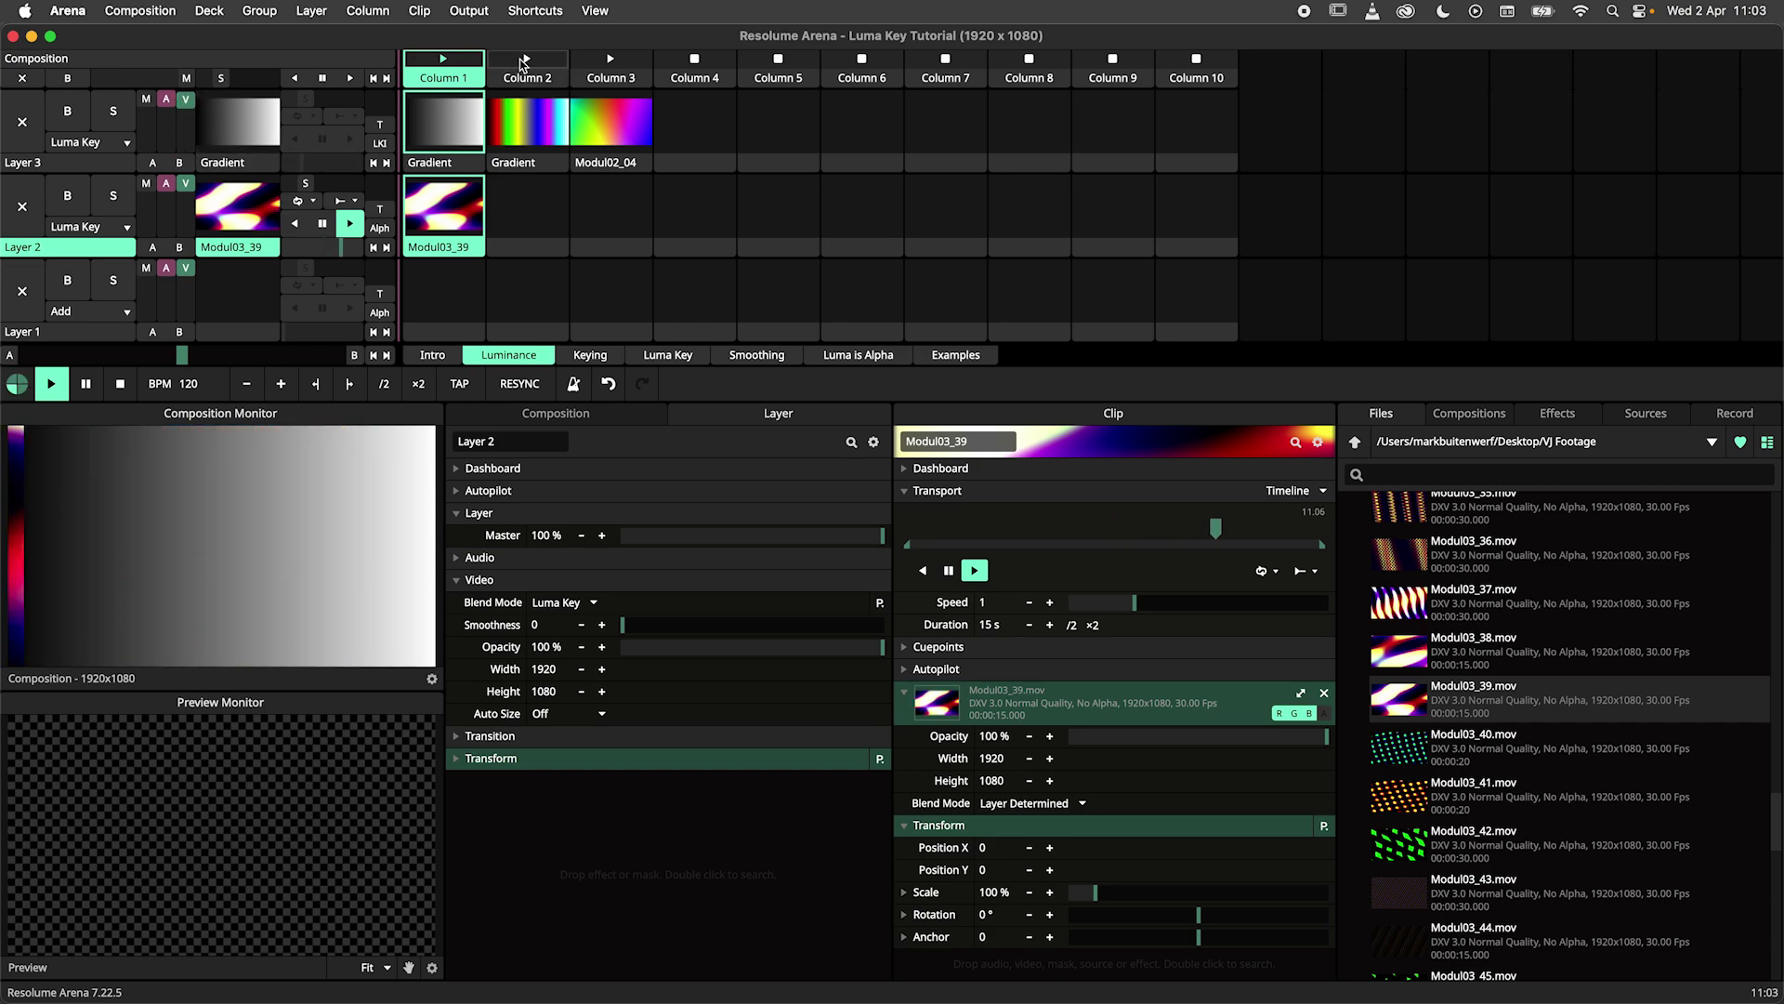
# Step: Play the rainbow Gradient, then Modul02_04 on Layer 3, lowering opacity so Modul03_39 shows through
pyautogui.click(526, 120)
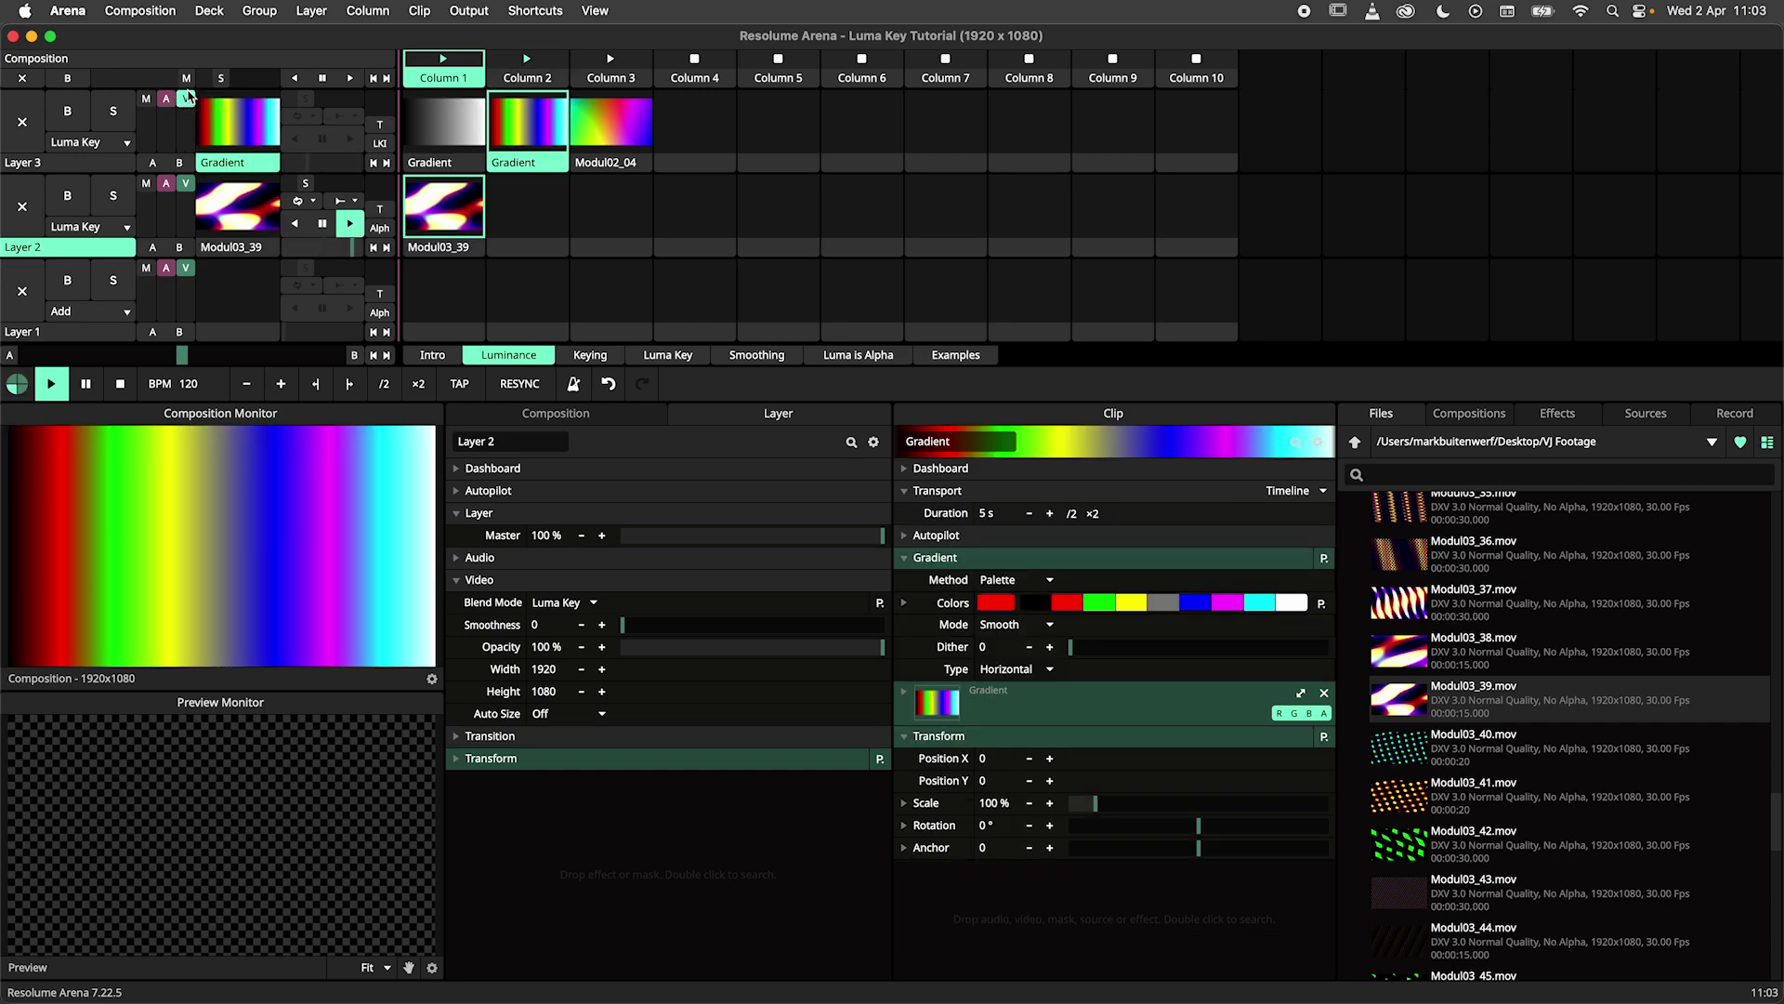
pyautogui.moveTo(189, 104)
pyautogui.mouseDown()
pyautogui.moveTo(201, 138)
pyautogui.moveTo(214, 98)
pyautogui.mouseUp()
pyautogui.click(611, 120)
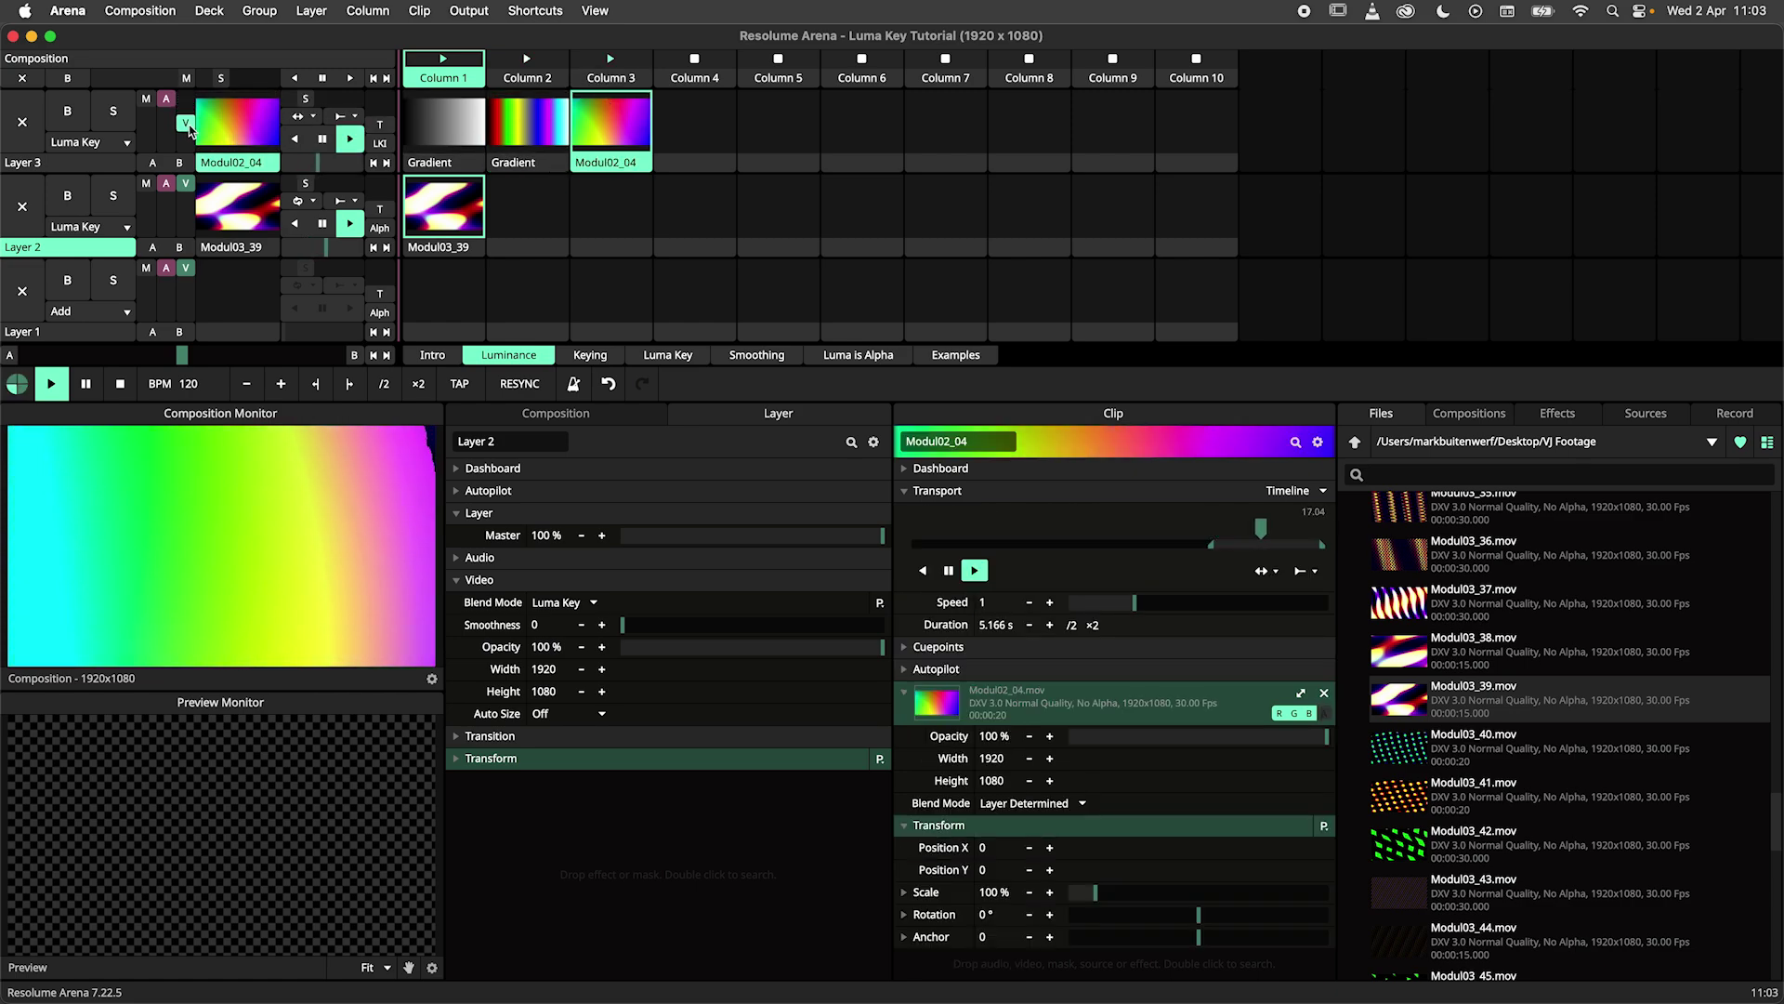
pyautogui.moveTo(189, 130); pyautogui.dragTo(192, 135)
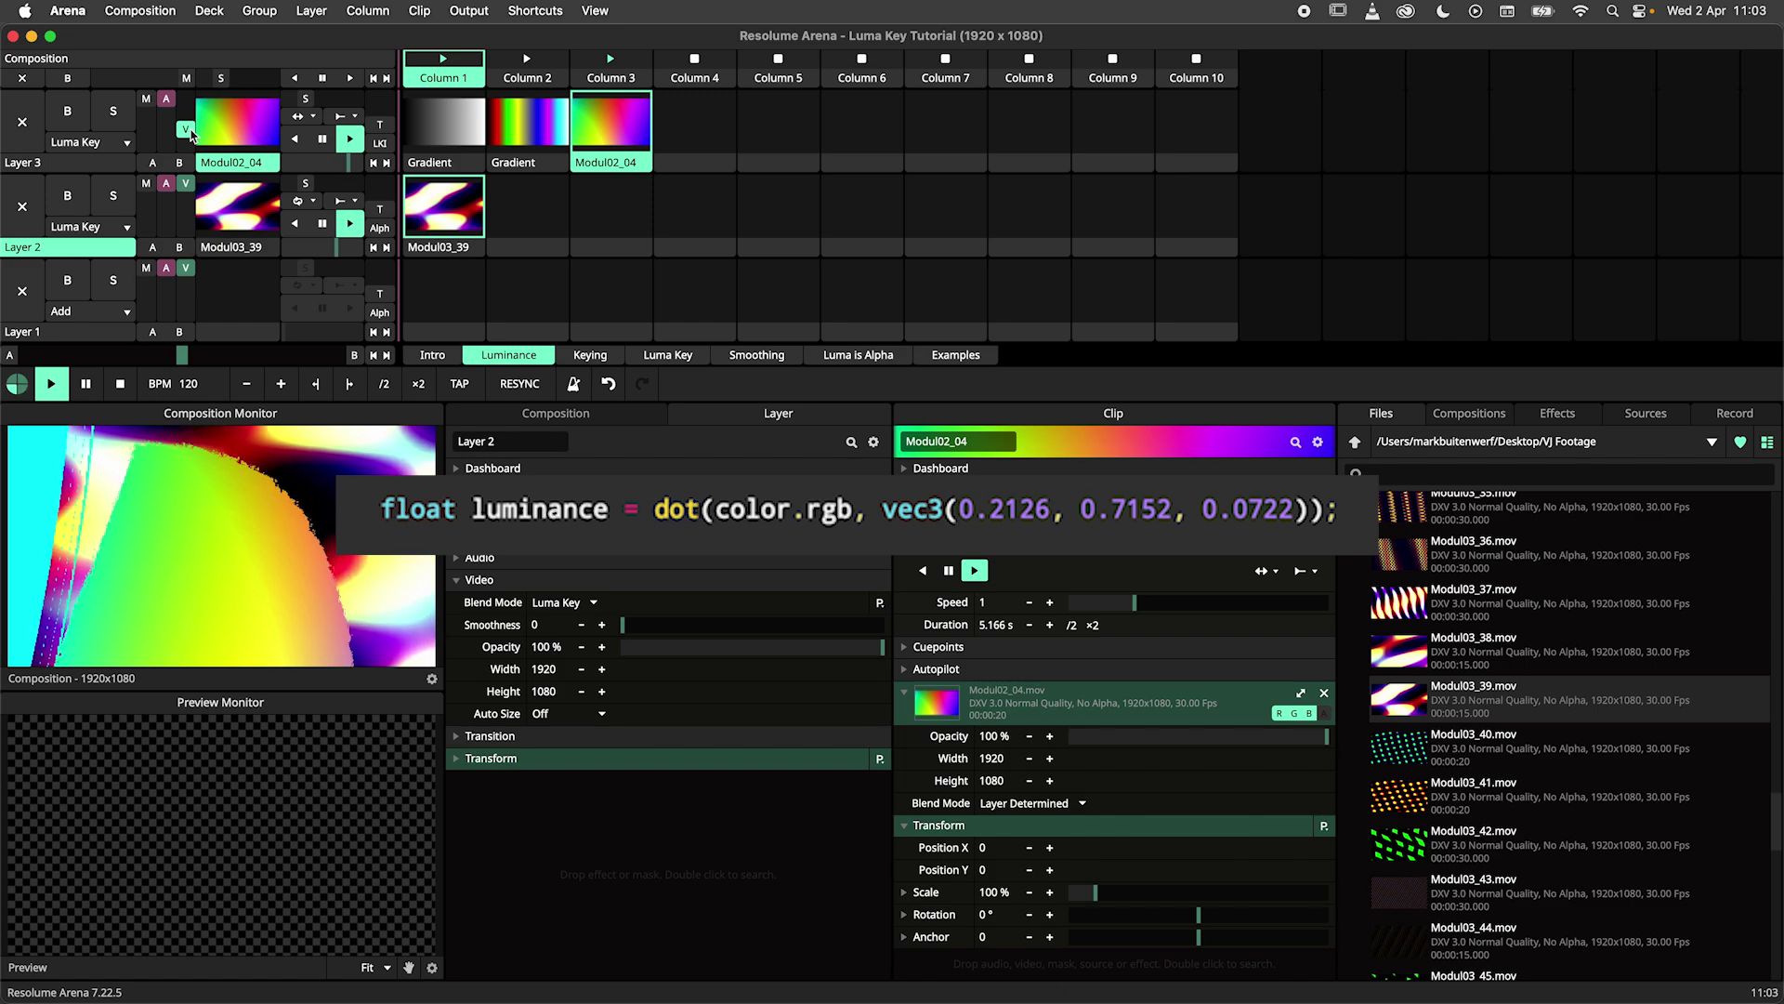
pyautogui.moveTo(193, 133); pyautogui.dragTo(192, 136)
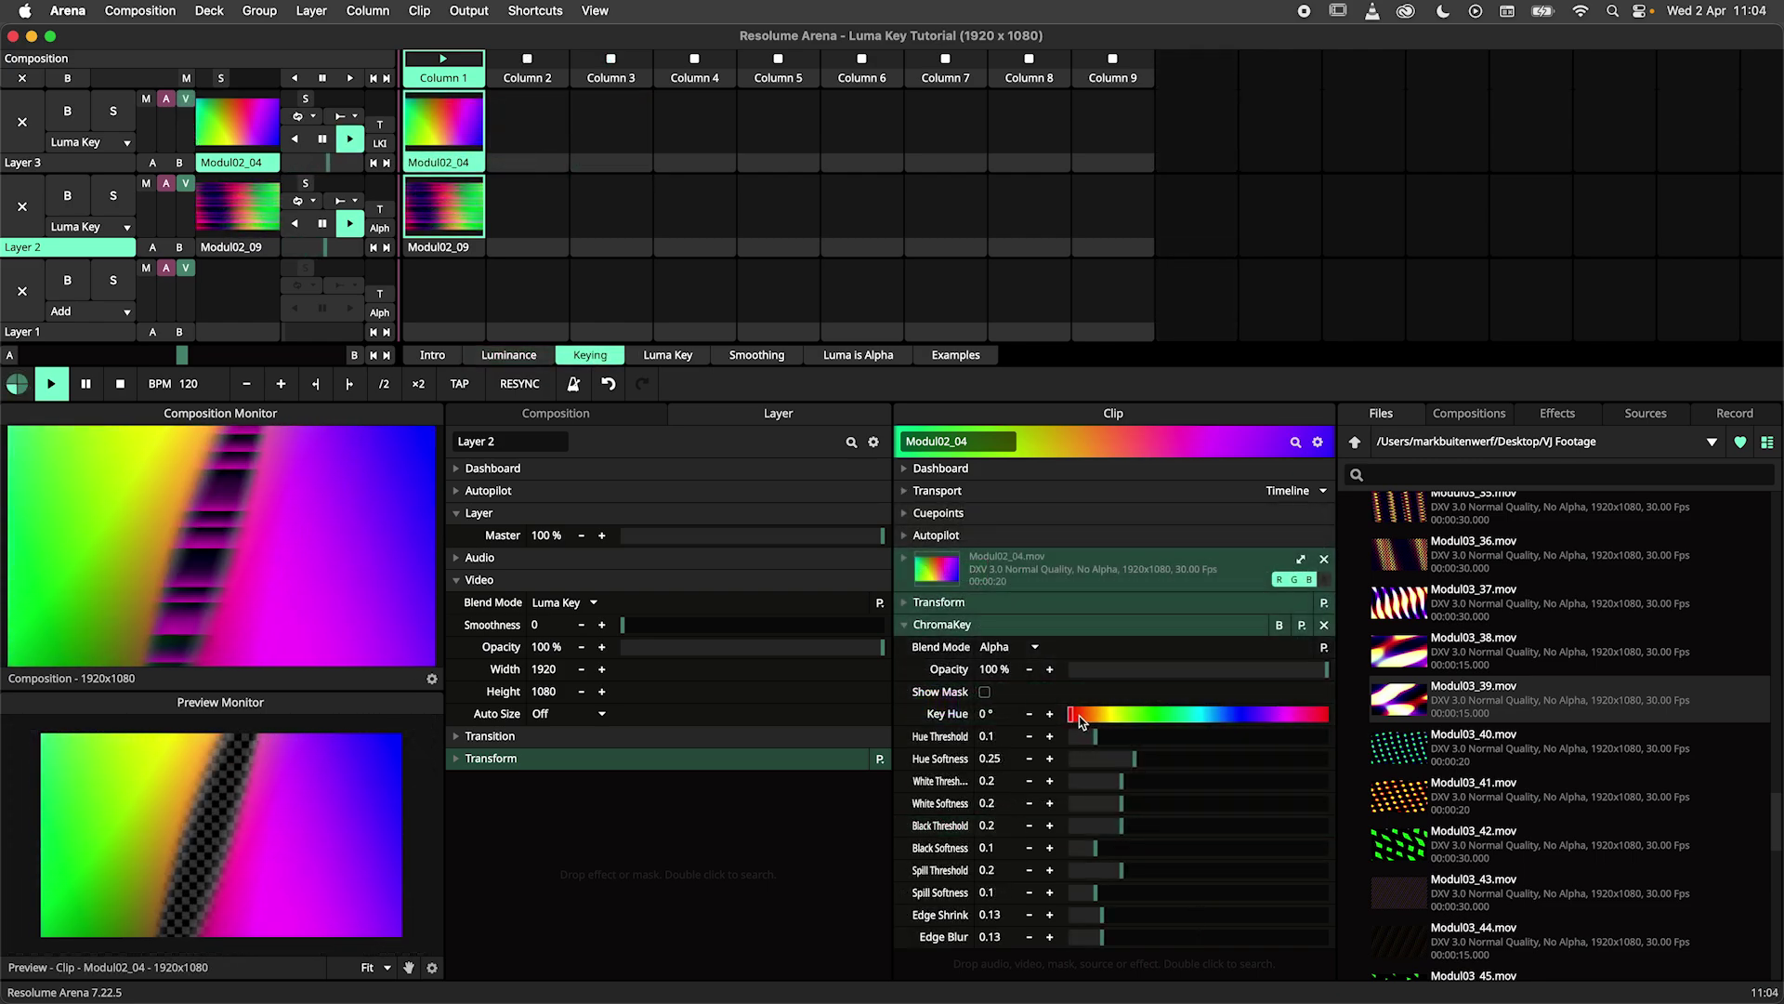
# Step: Adjust the ChromaKey's Key Hue, then switch to the Luma Key deck
pyautogui.moveTo(1075, 721); pyautogui.dragTo(1246, 732)
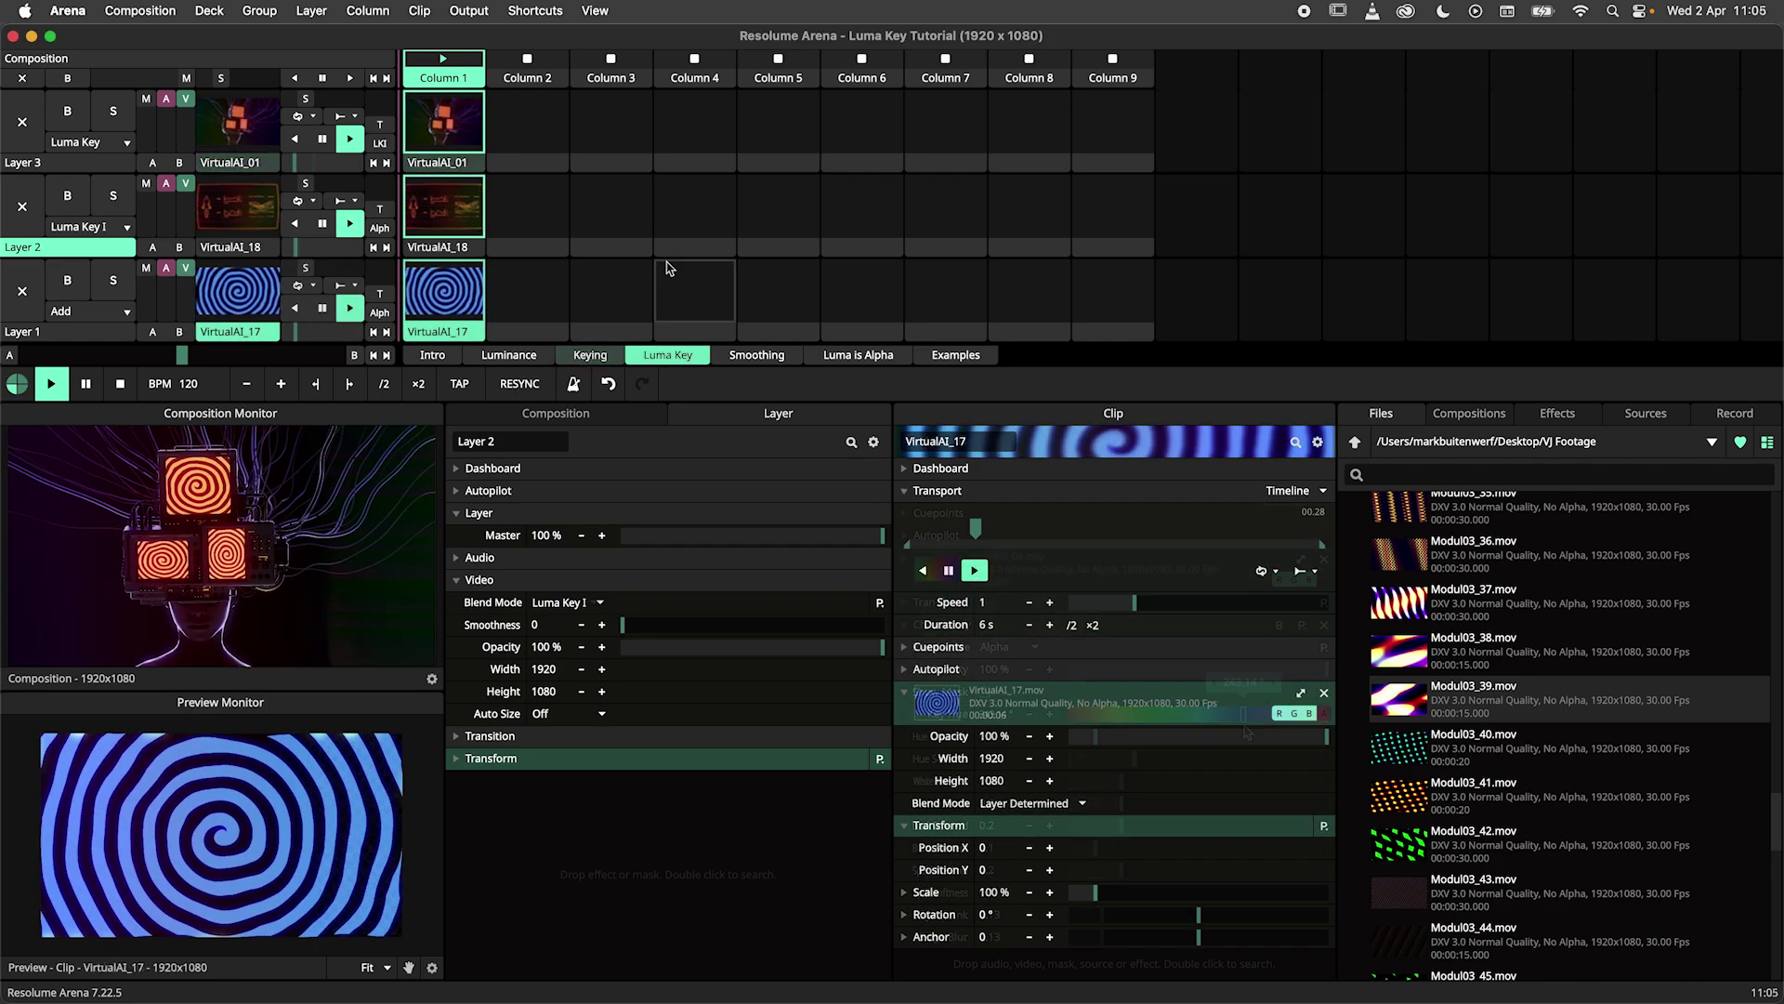
pyautogui.click(668, 355)
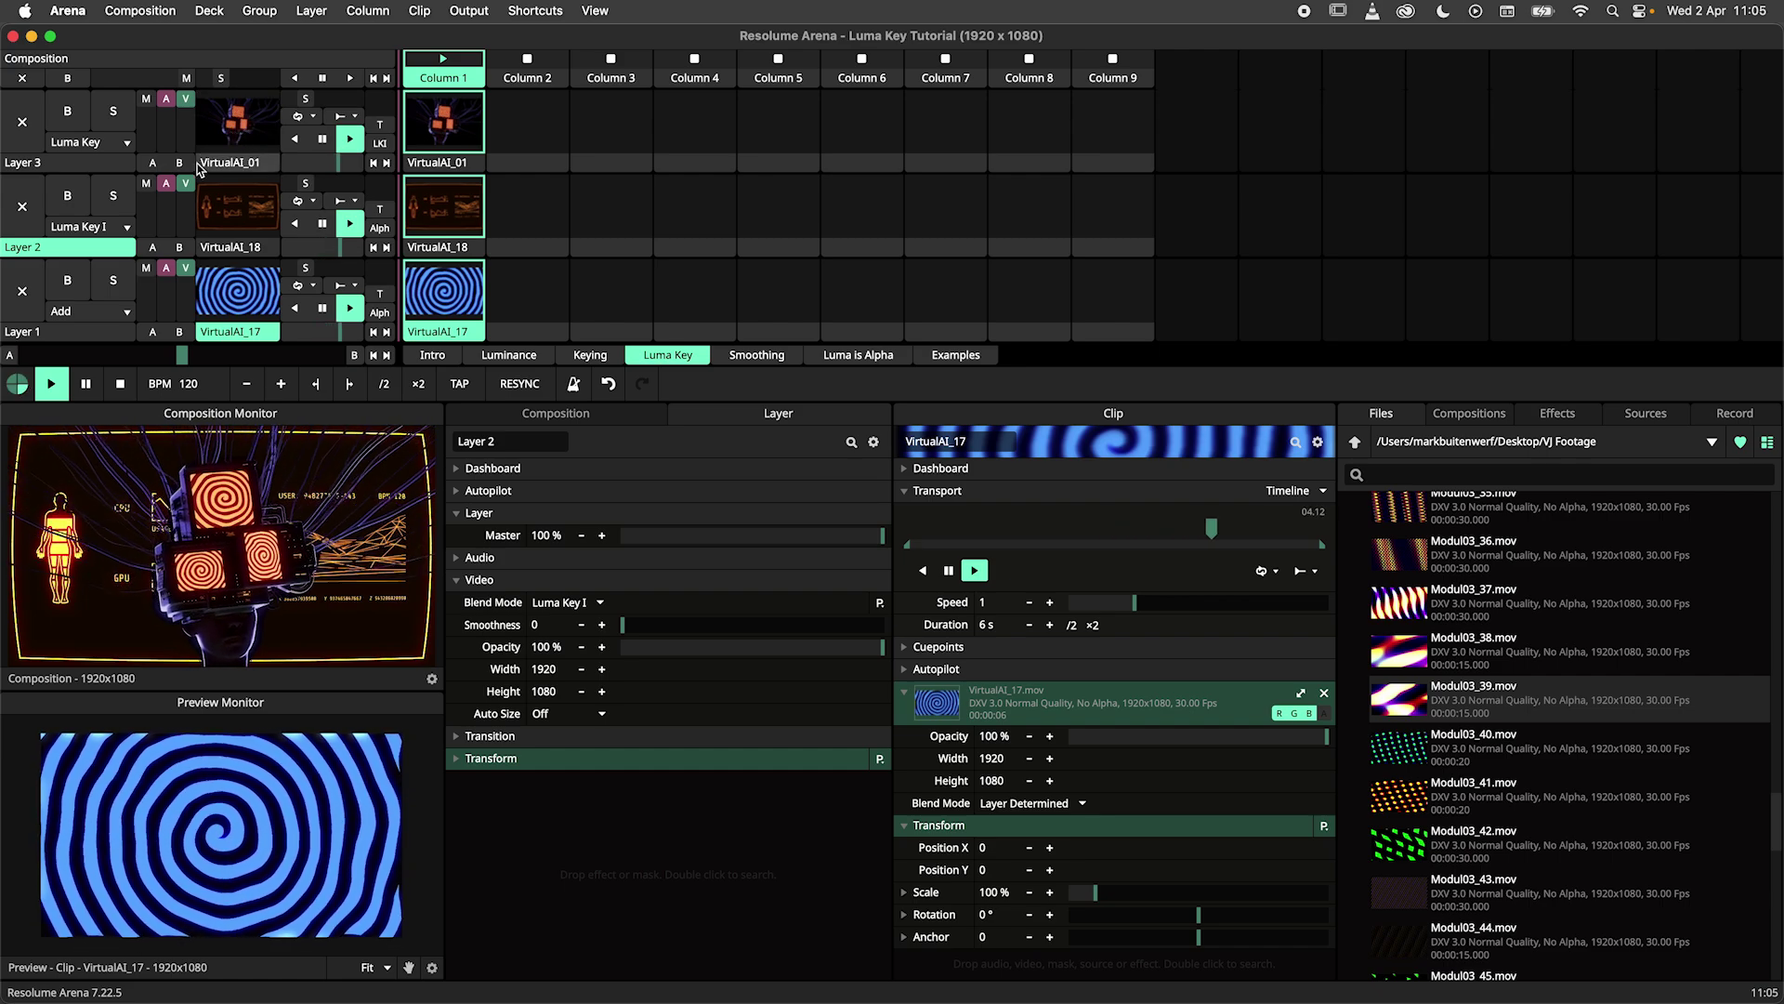
# Step: Lower Layer 2's opacity to 85%
pyautogui.moveTo(188, 186); pyautogui.dragTo(197, 207)
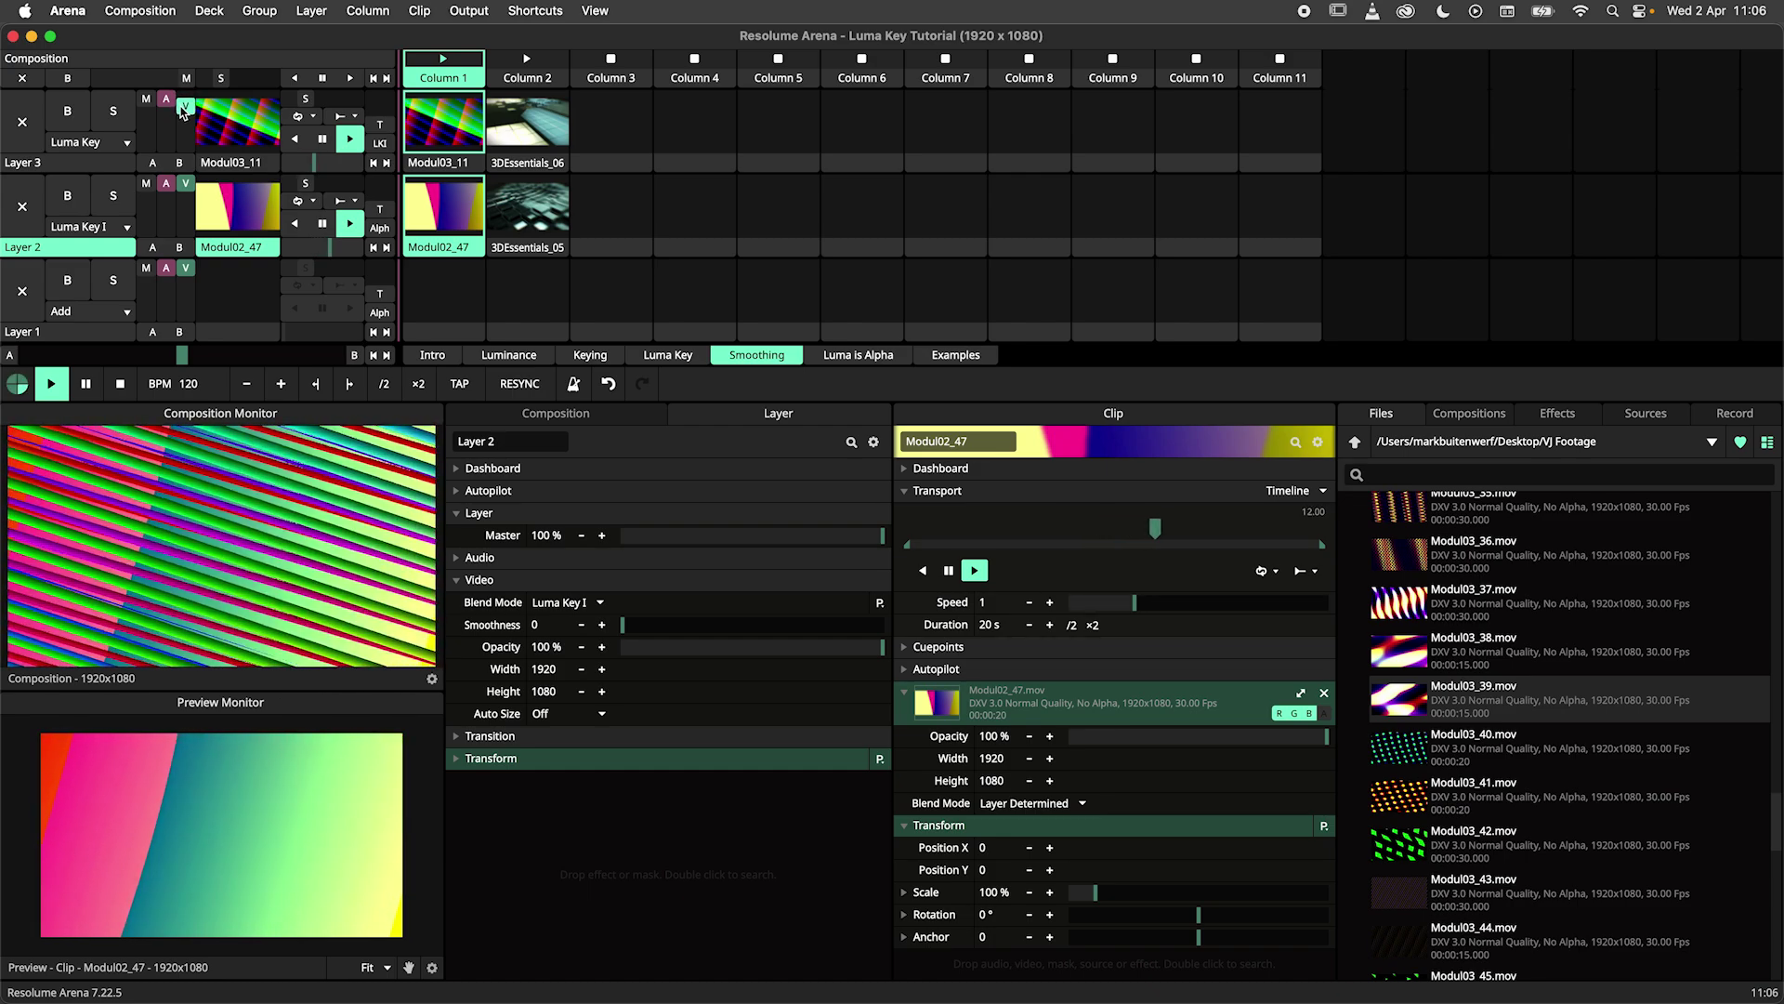
# Step: Launch Column 2 of the 3DEssentials clips and reduce Layer 3's opacity from 98% to 92%
pyautogui.click(526, 74)
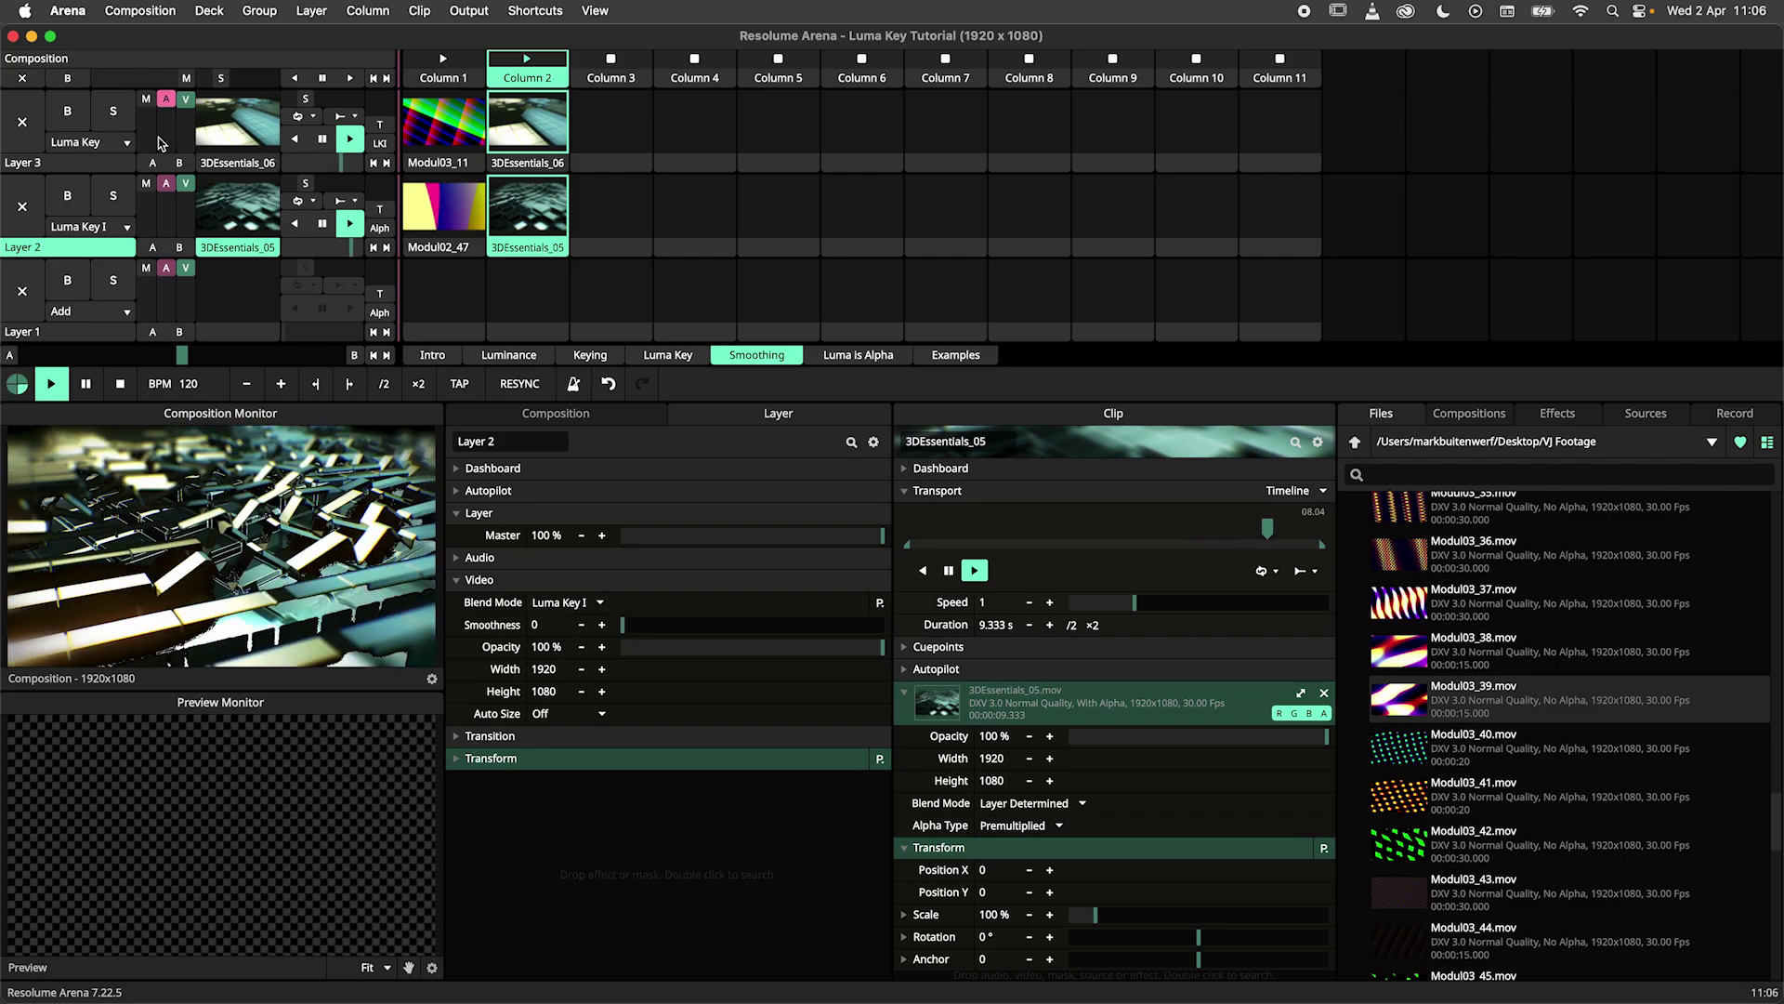
pyautogui.click(93, 153)
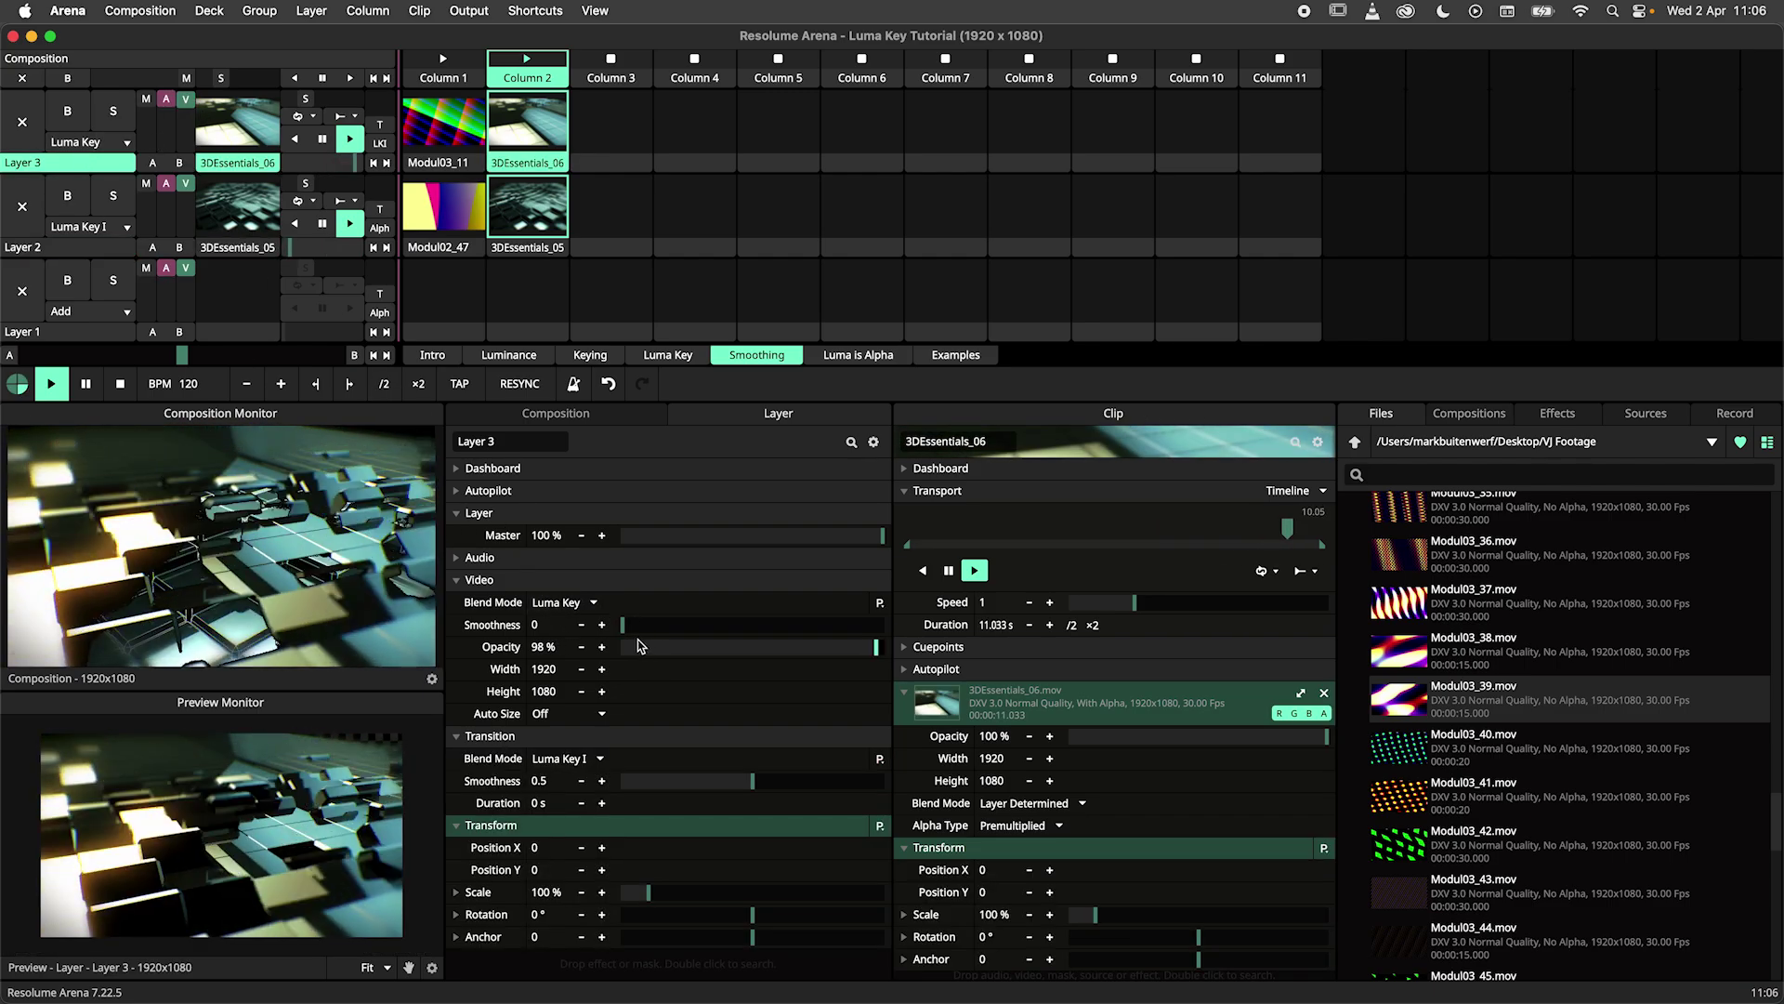
pyautogui.moveTo(638, 645); pyautogui.dragTo(648, 630)
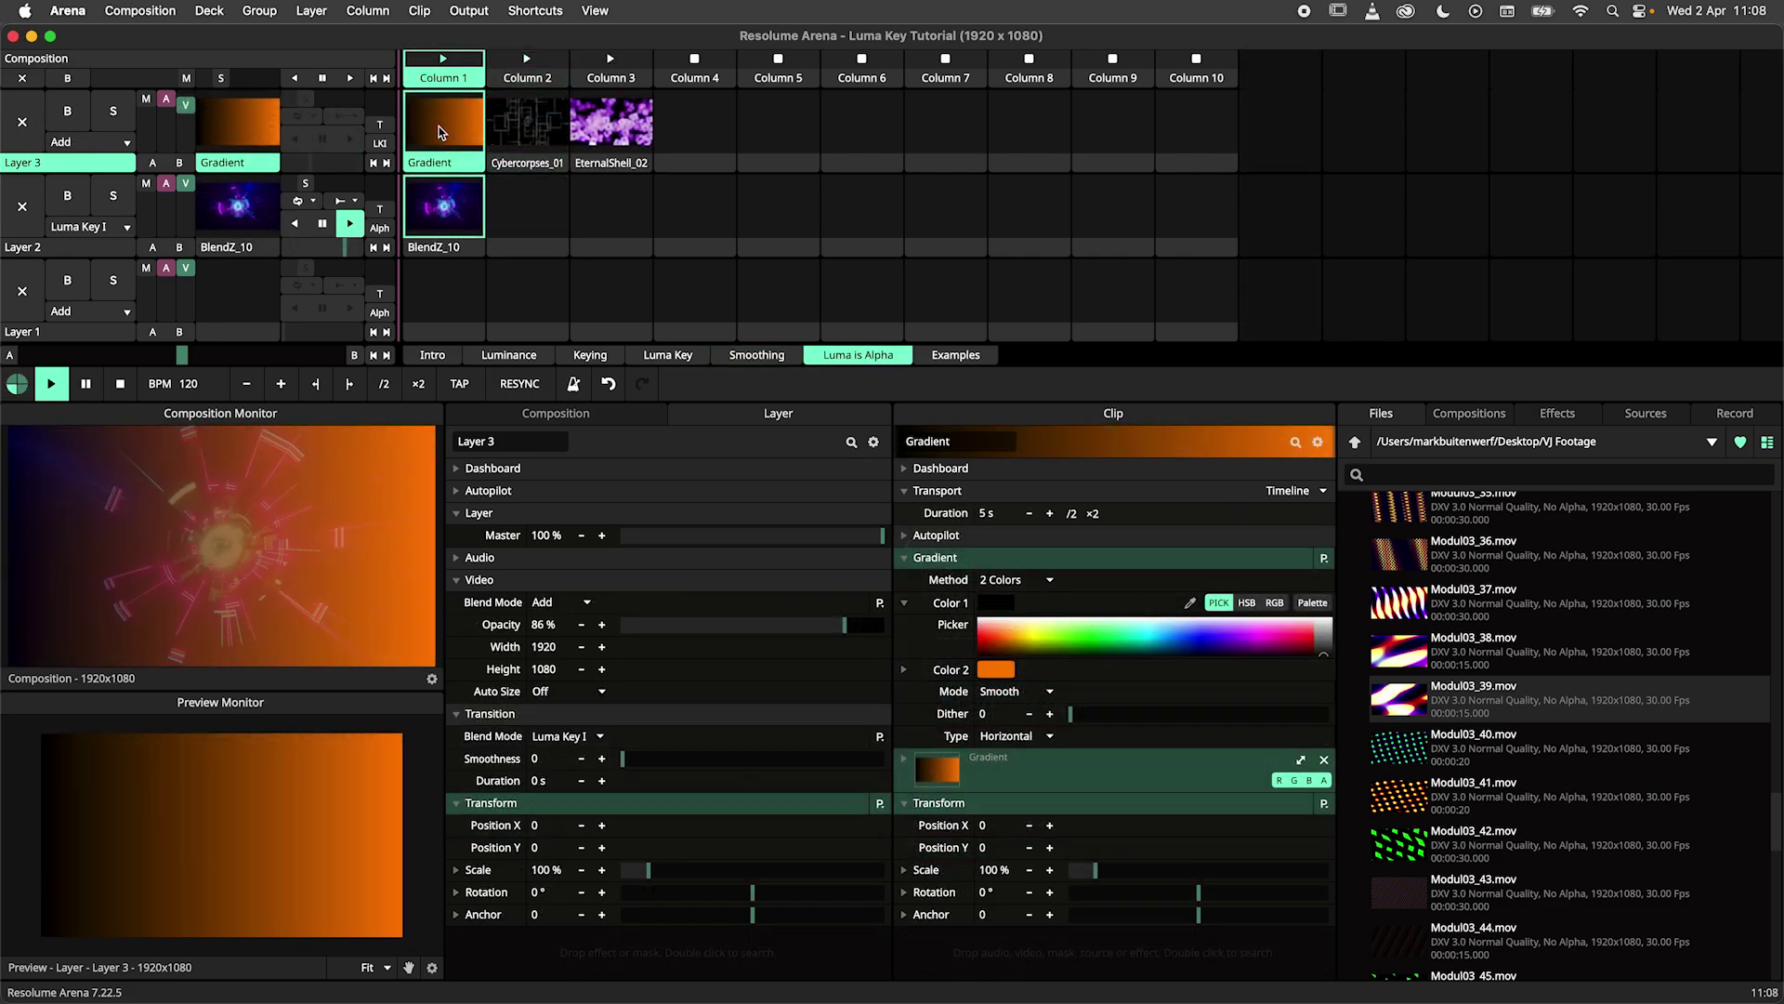
# Step: Set Layer 3's blend mode to Luma Is Alpha at 100% opacity, fading the Gradient down and back up
pyautogui.click(102, 144)
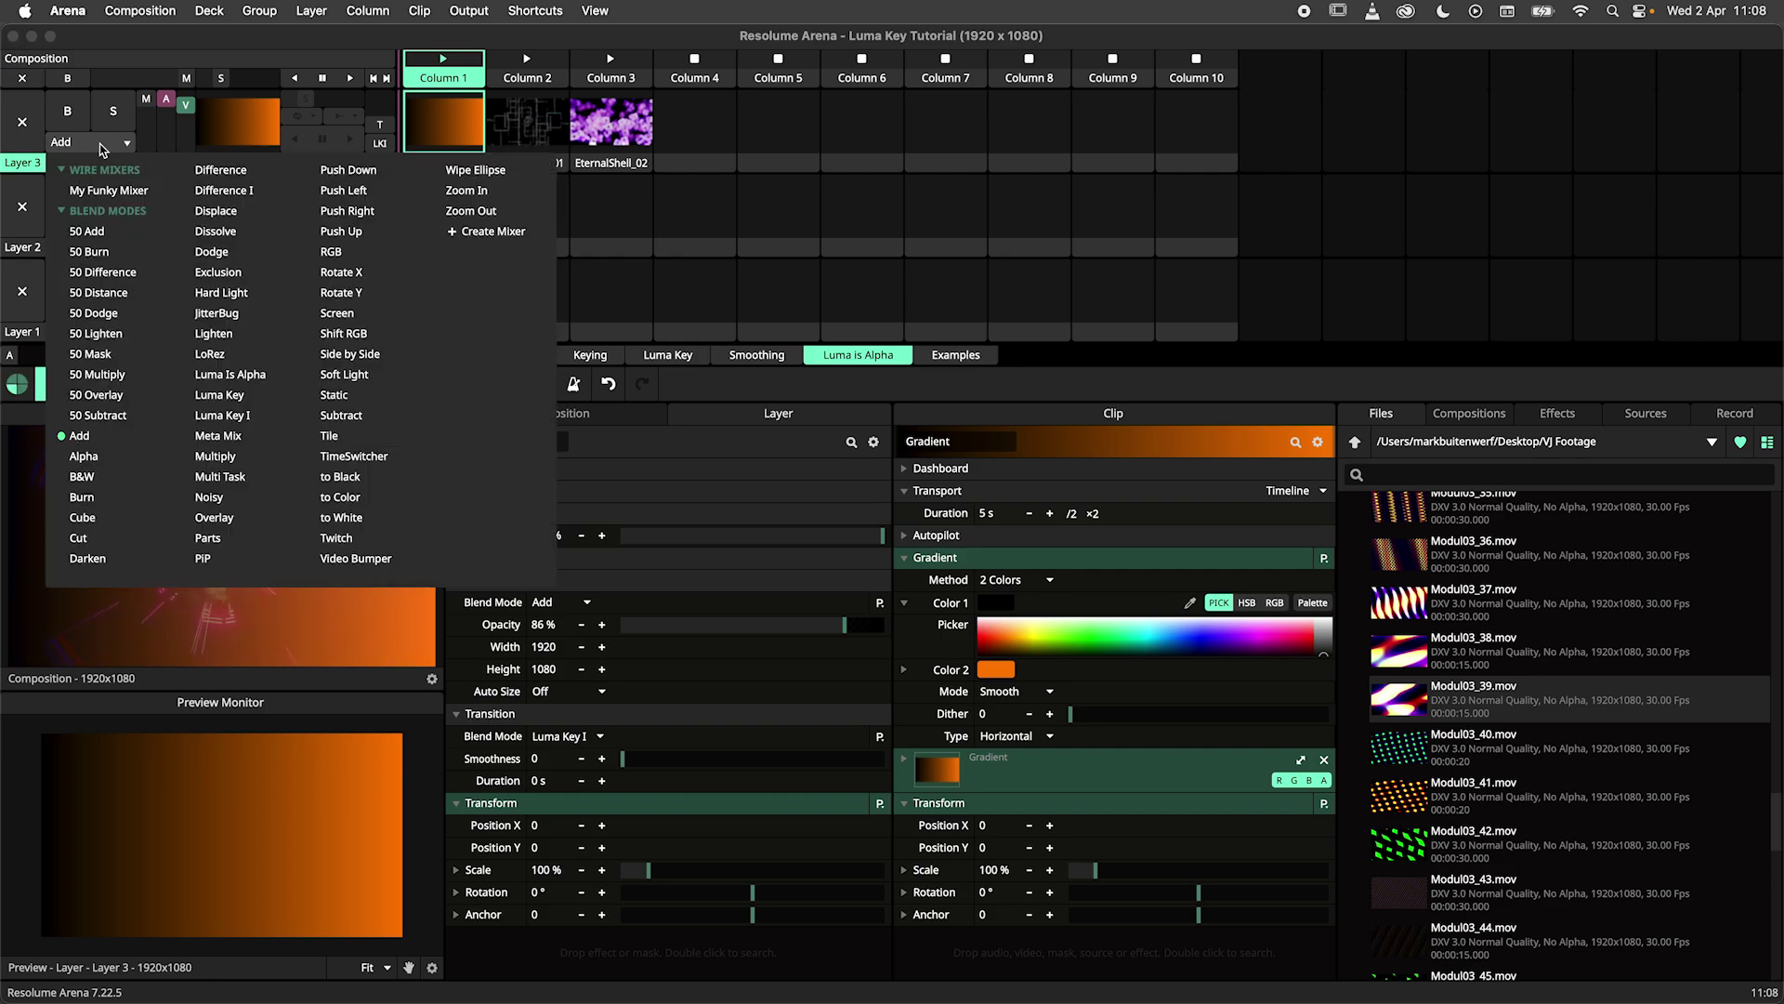
pyautogui.click(232, 375)
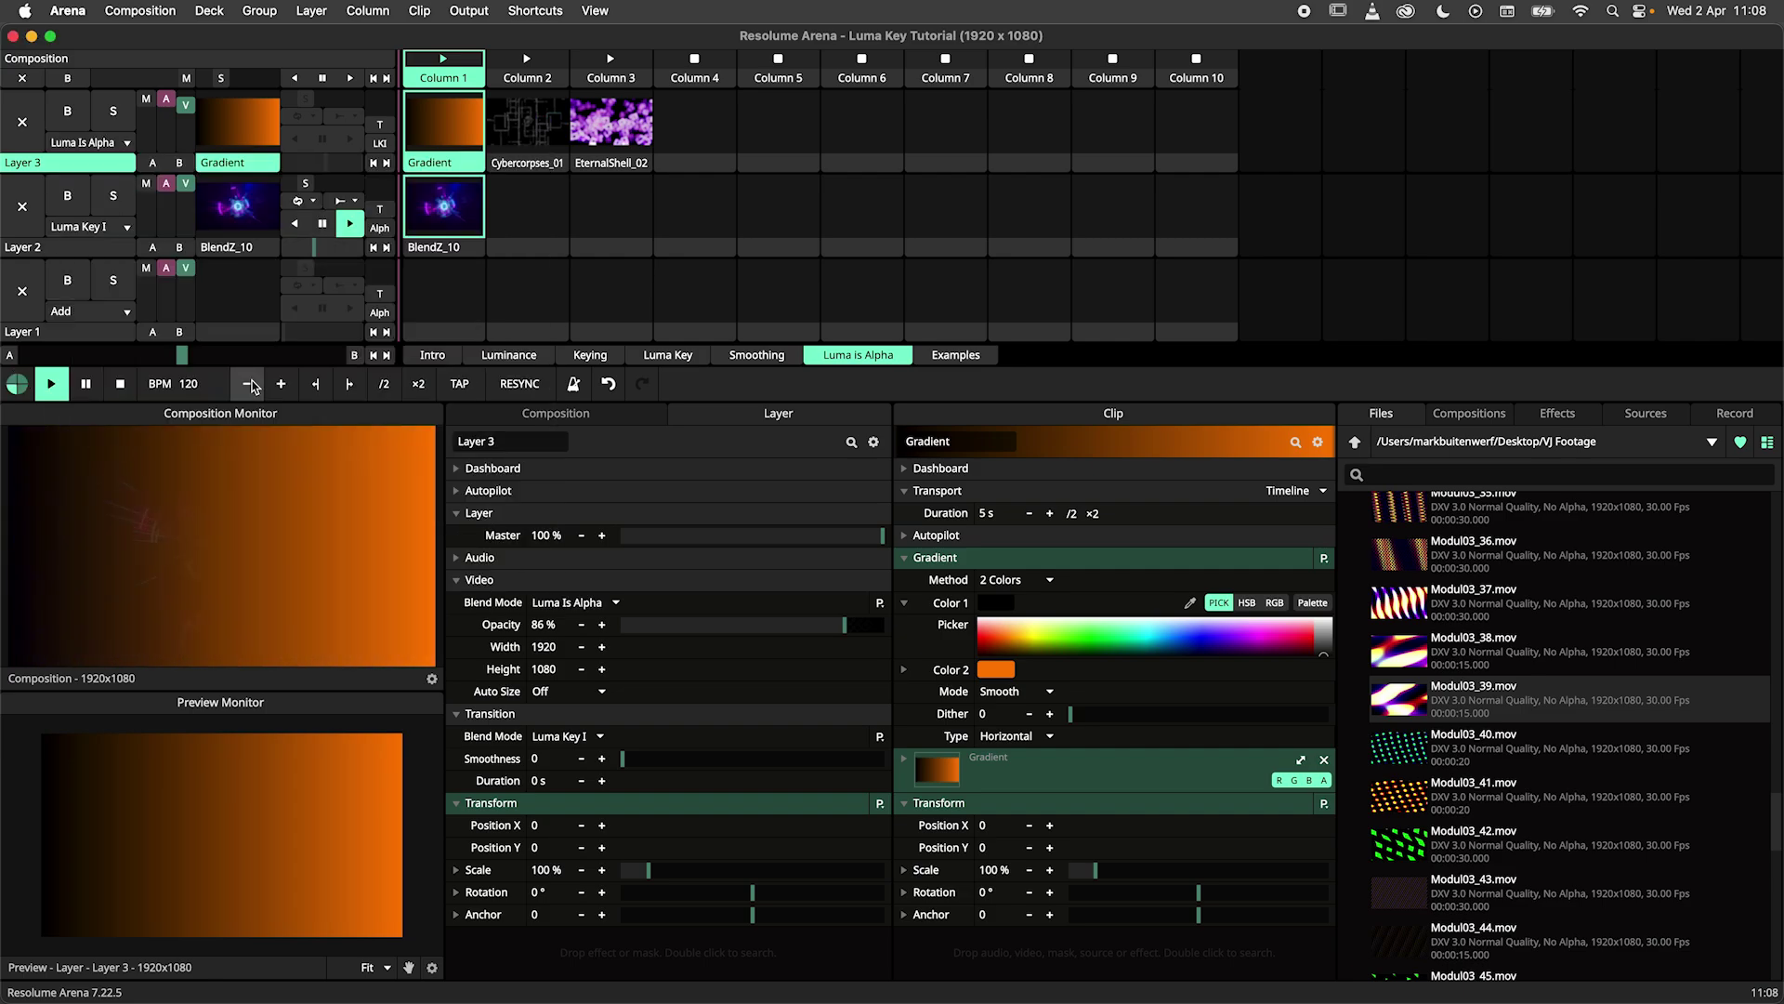
pyautogui.moveTo(184, 111); pyautogui.dragTo(185, 98)
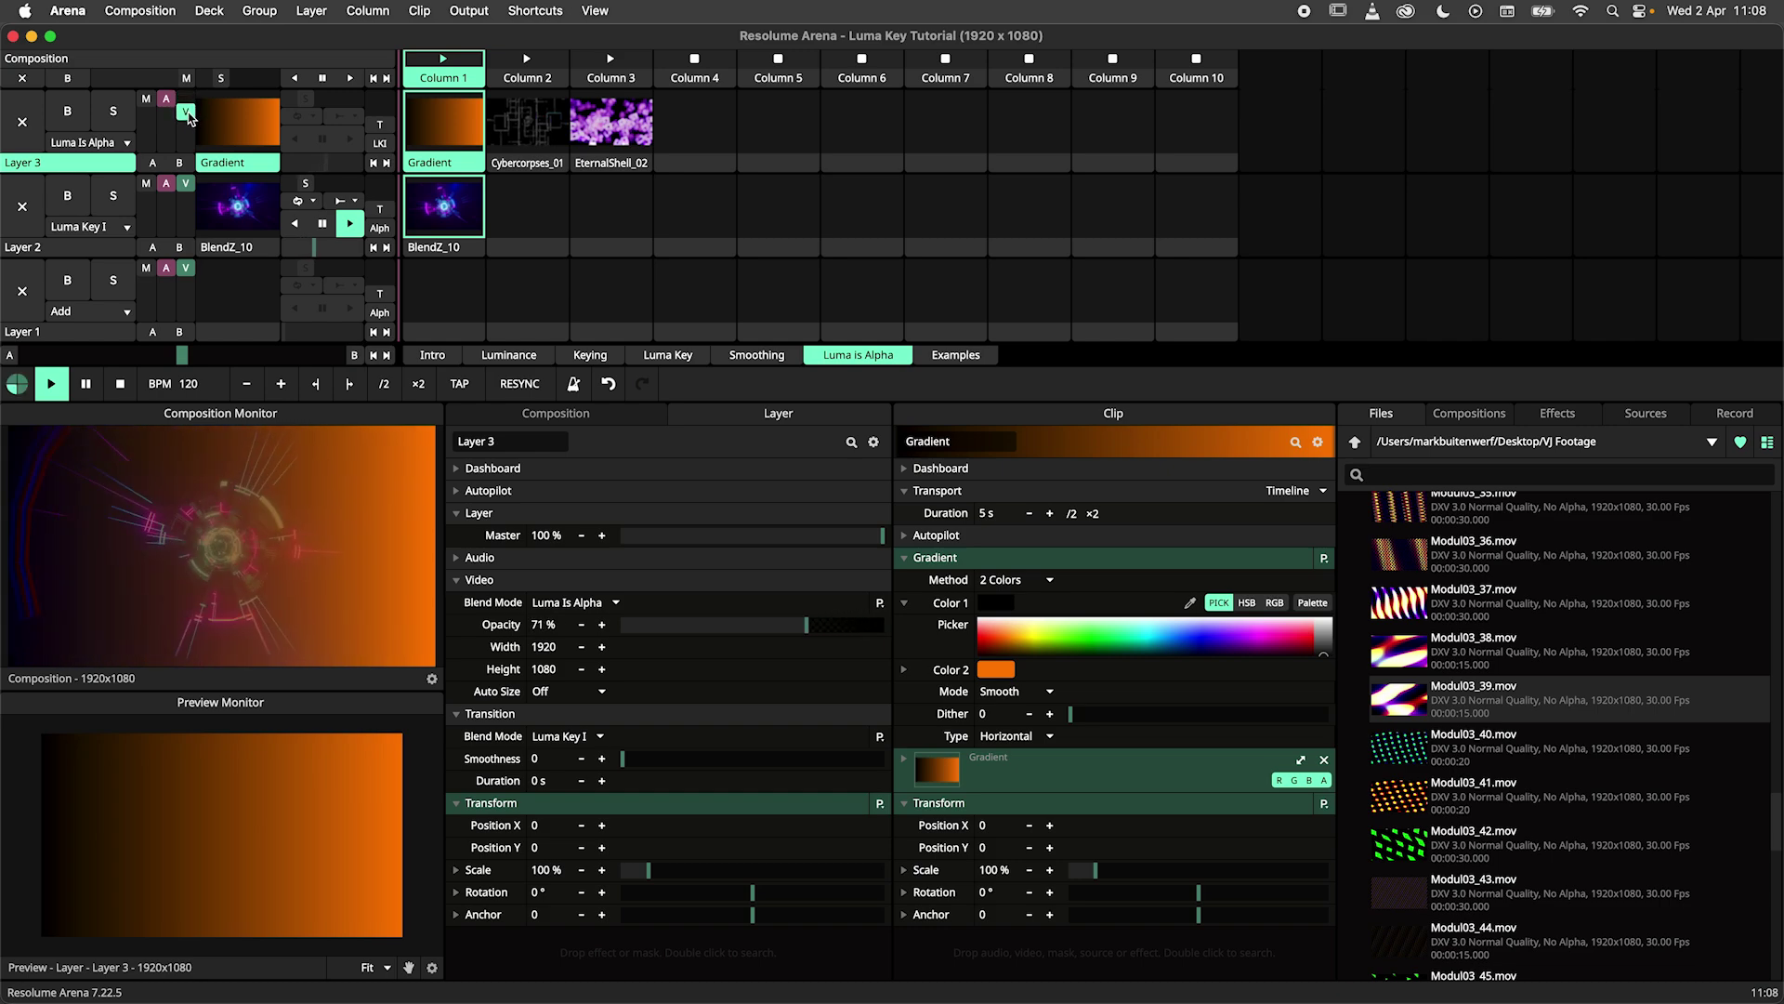
pyautogui.moveTo(187, 115); pyautogui.dragTo(190, 106)
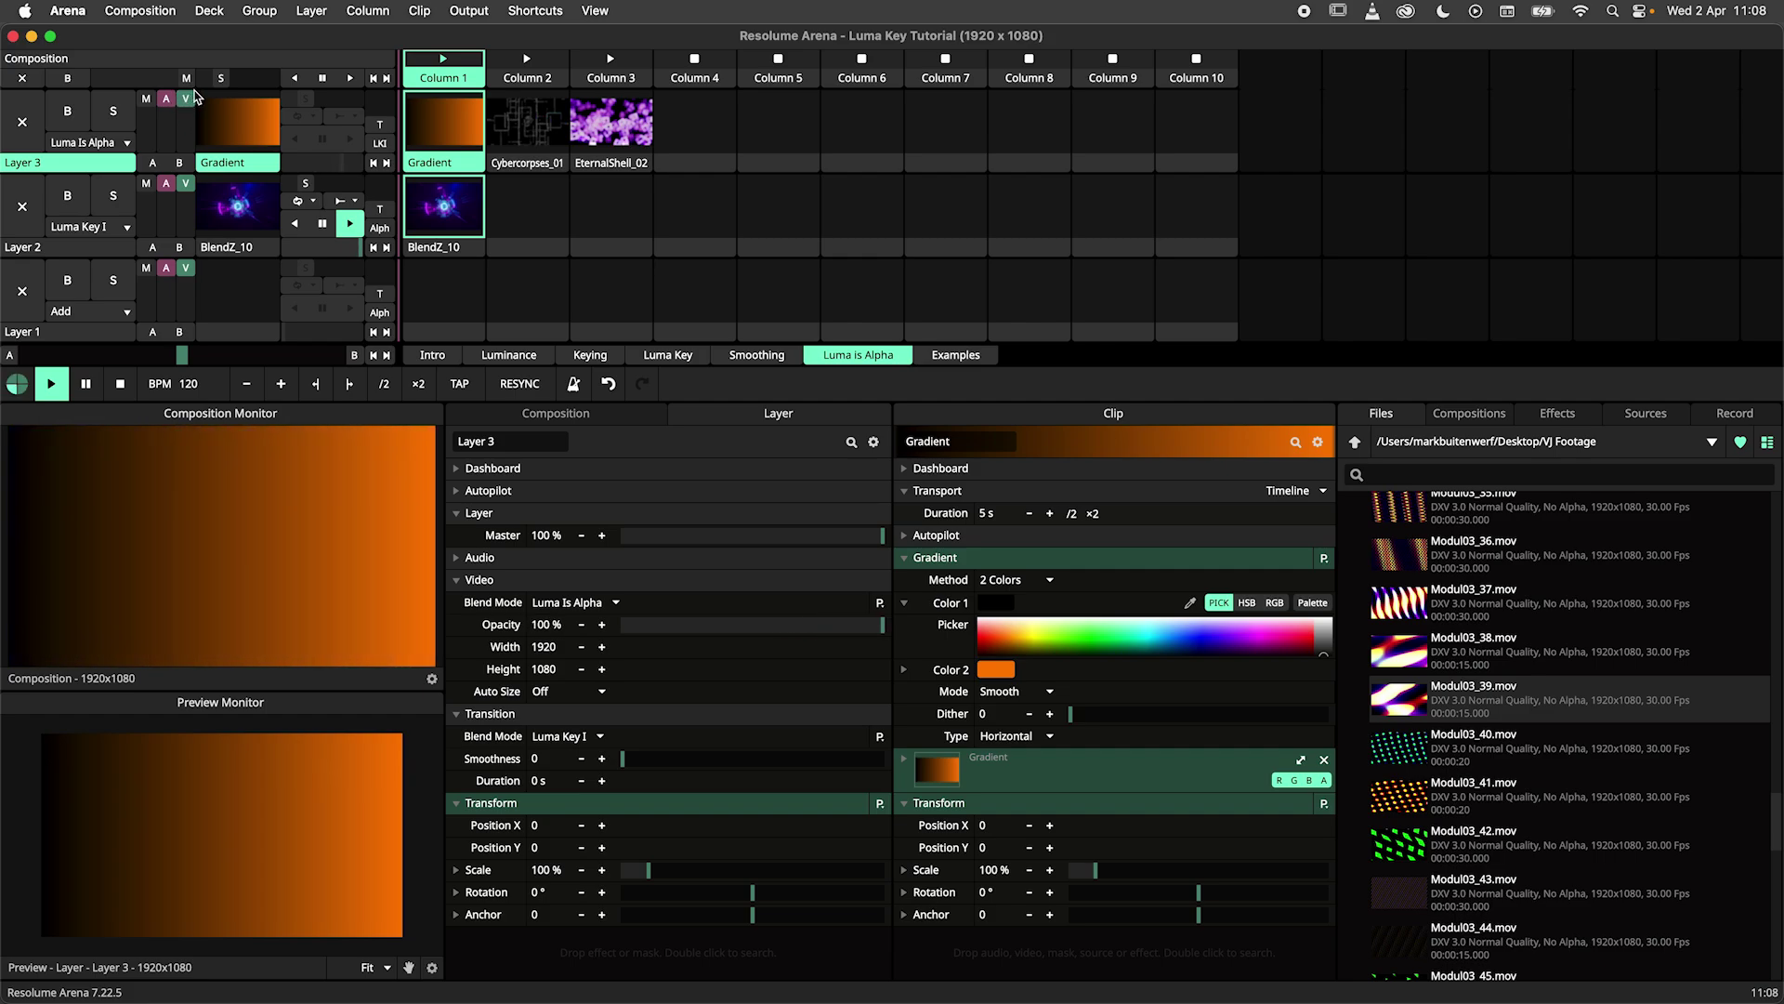
# Step: Launch Cybercorpses_01, lower Layer 3's opacity to reveal below, then launch EternalShell_02
pyautogui.click(520, 130)
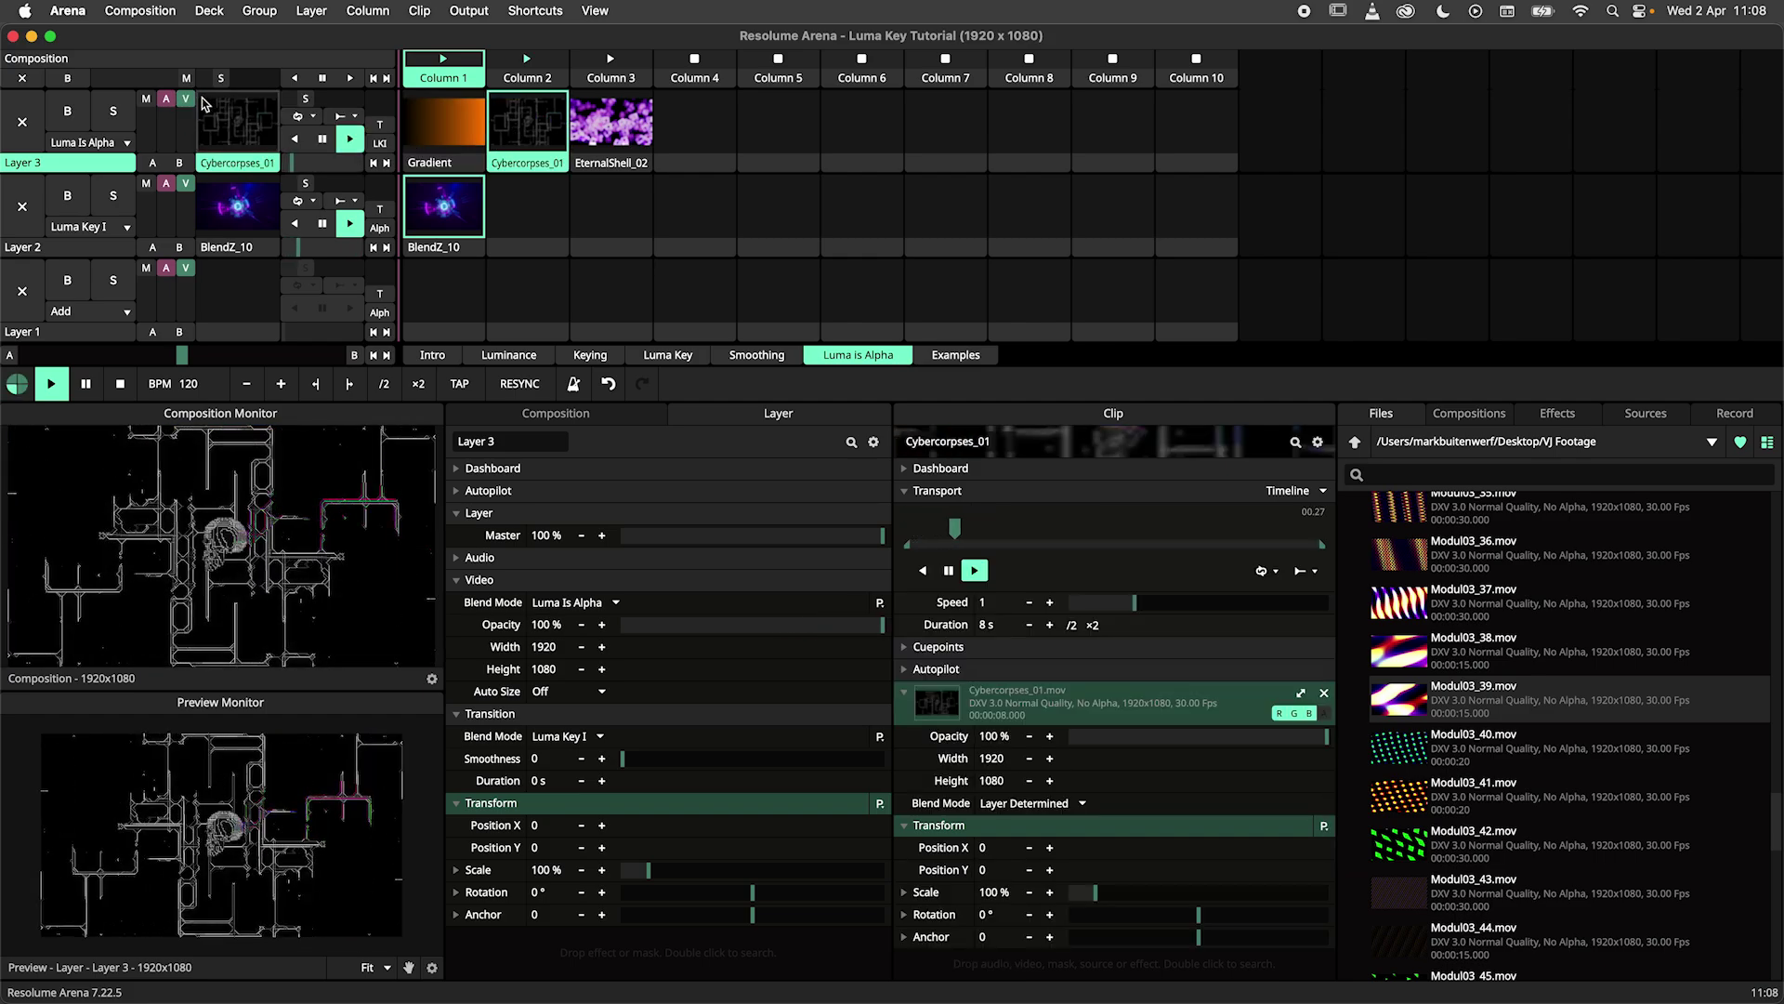
pyautogui.moveTo(192, 102); pyautogui.dragTo(197, 121)
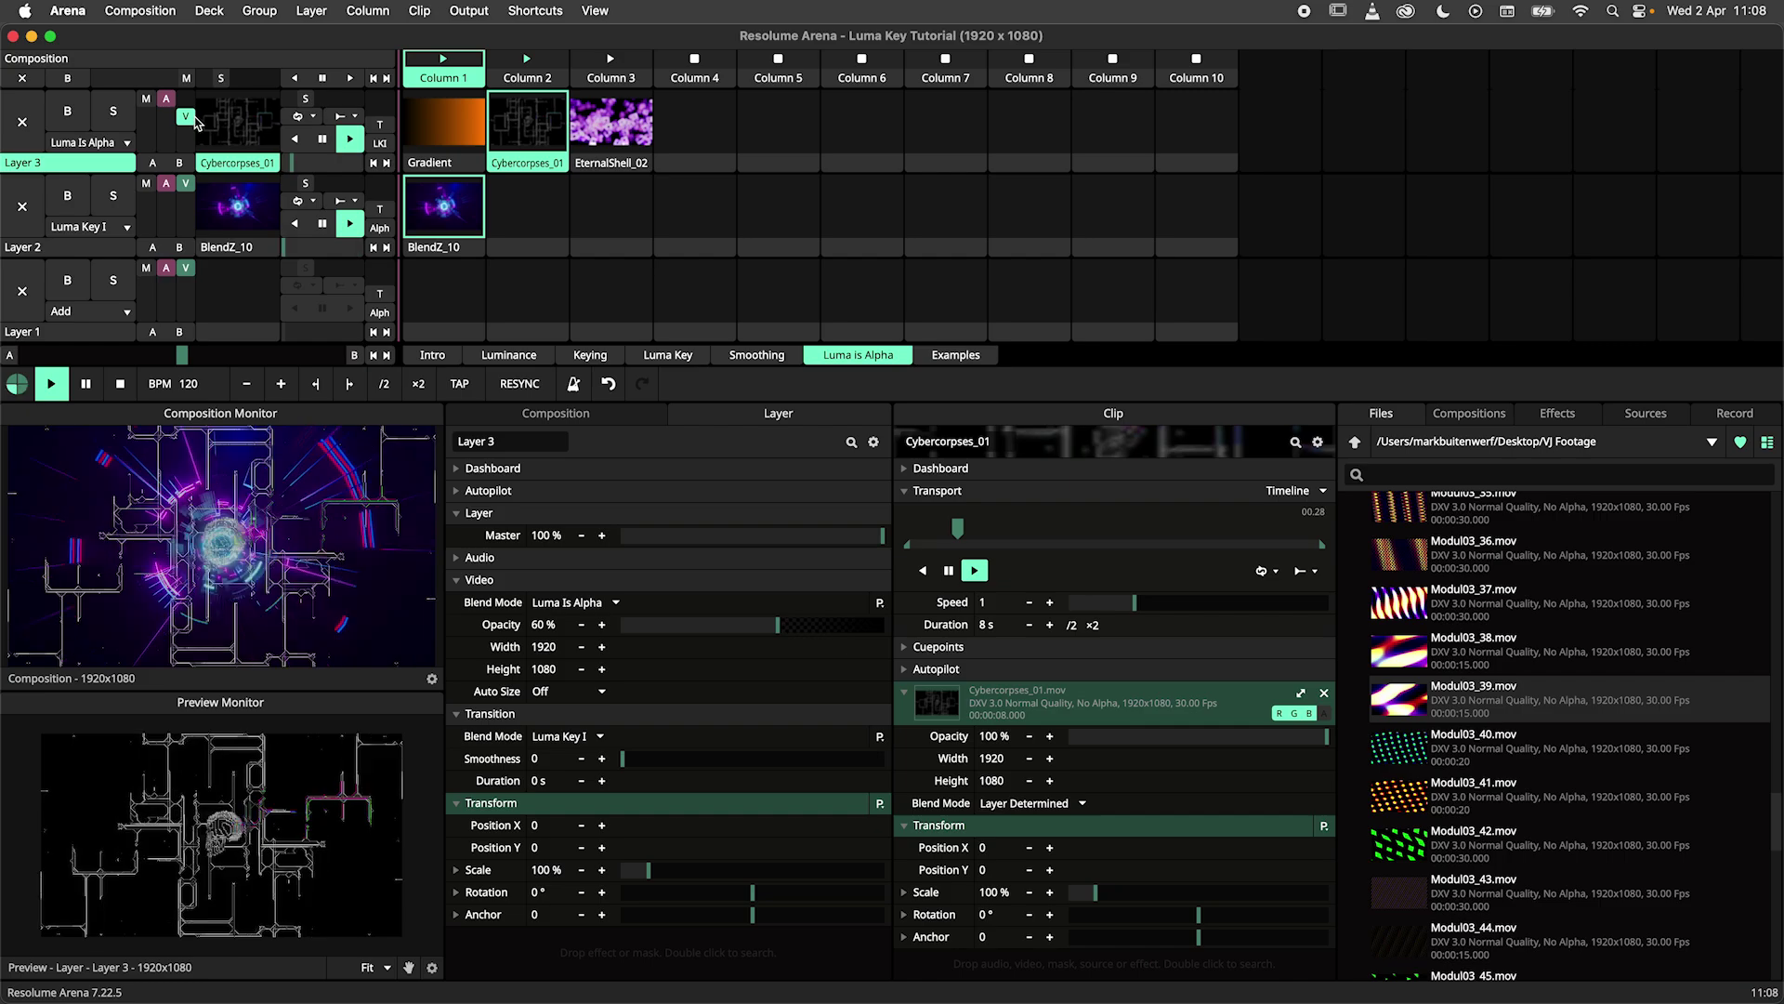
pyautogui.click(624, 137)
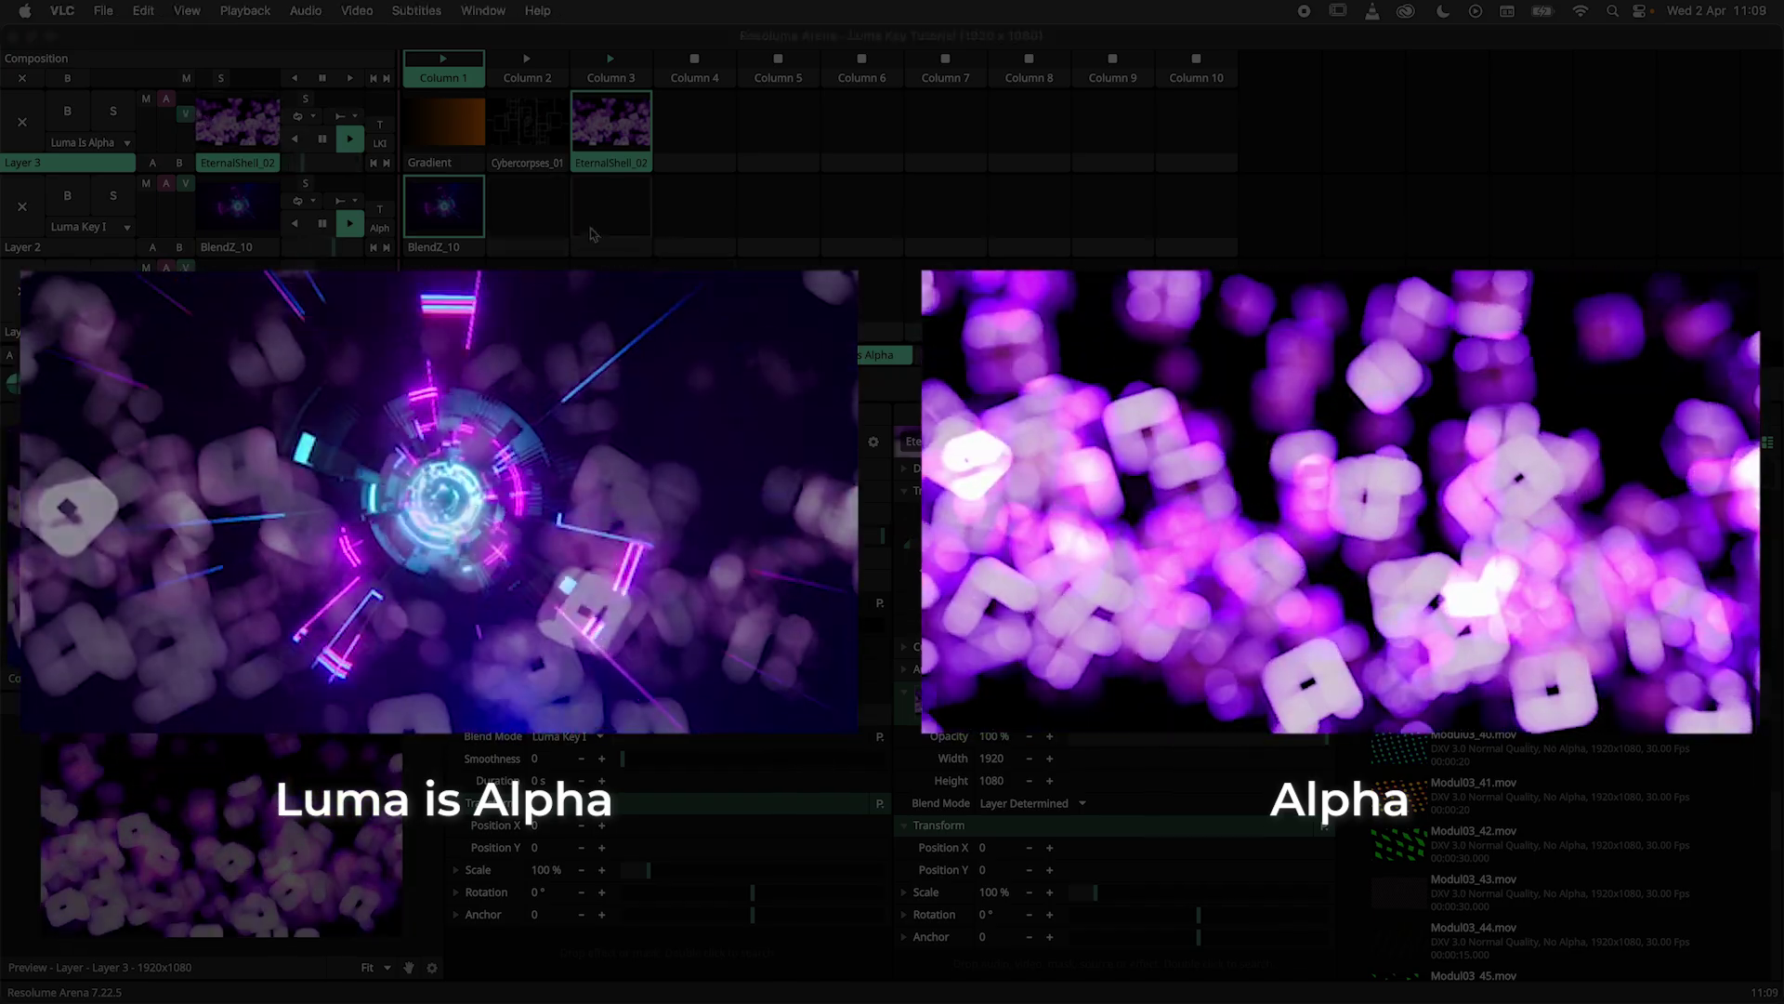
# Step: Bring the VLC comparison window forward and close it
pyautogui.click(654, 51)
pyautogui.click(784, 236)
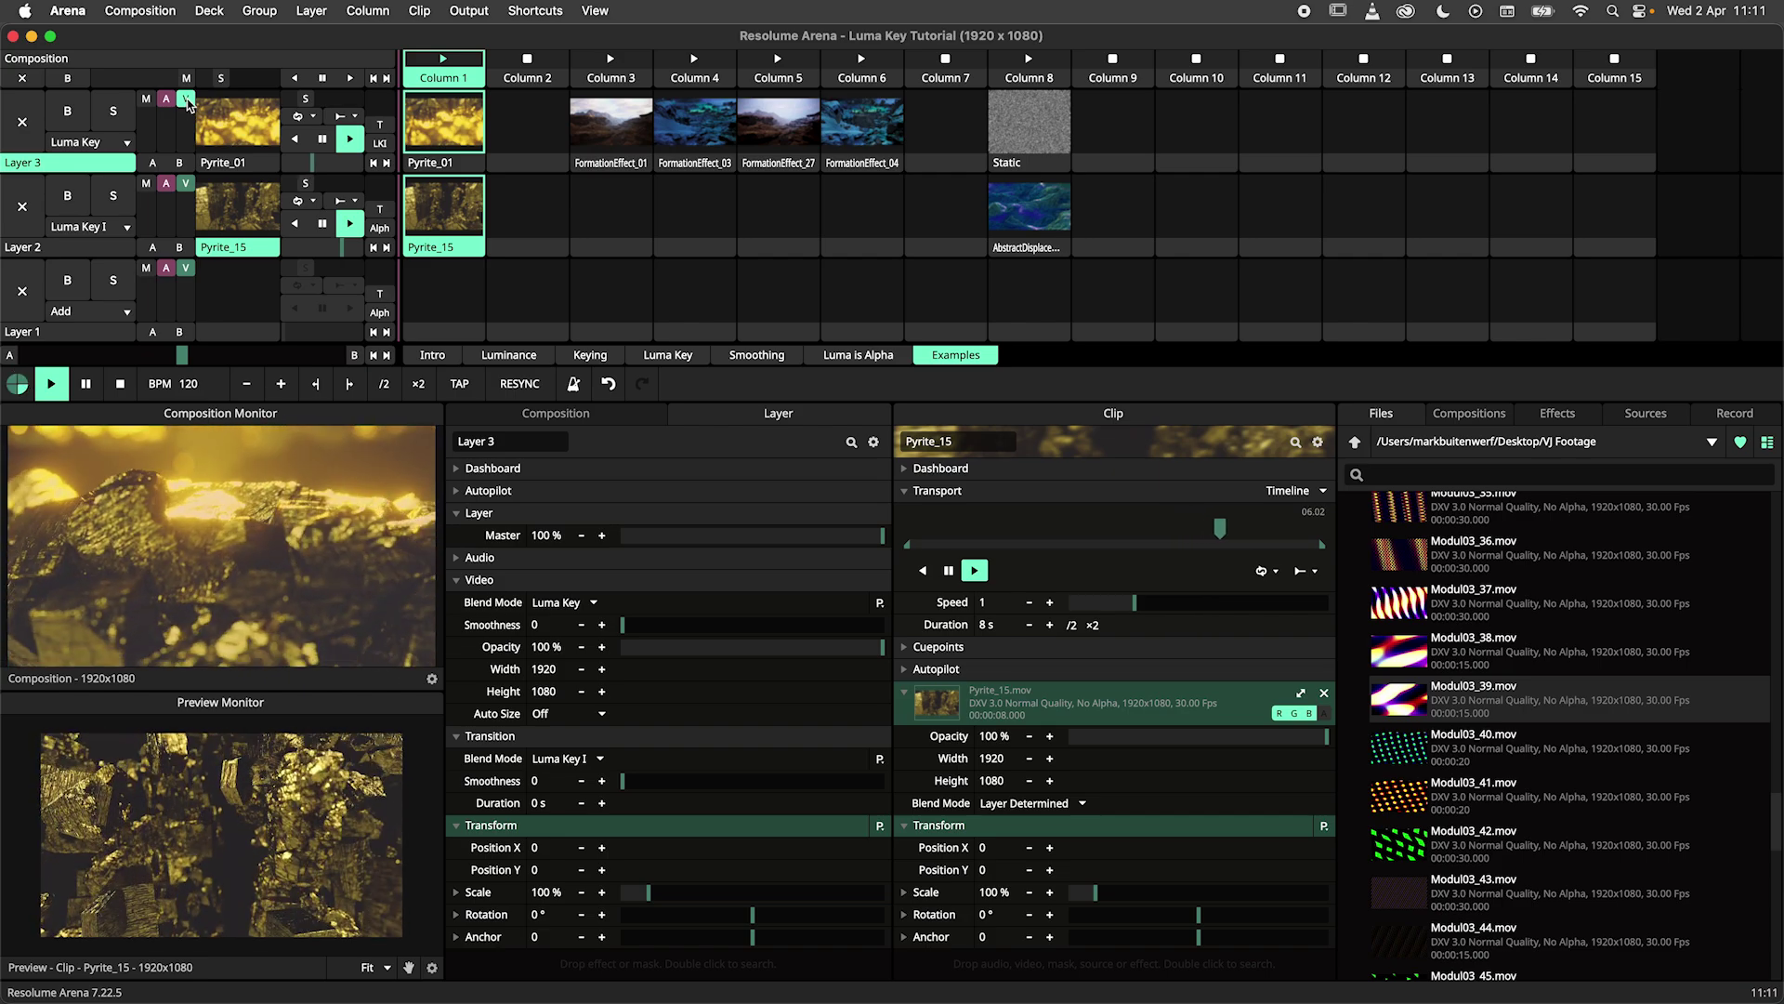
# Step: Lower the Pyrite_01 layer's opacity to 74%
pyautogui.moveTo(186, 105); pyautogui.dragTo(187, 113)
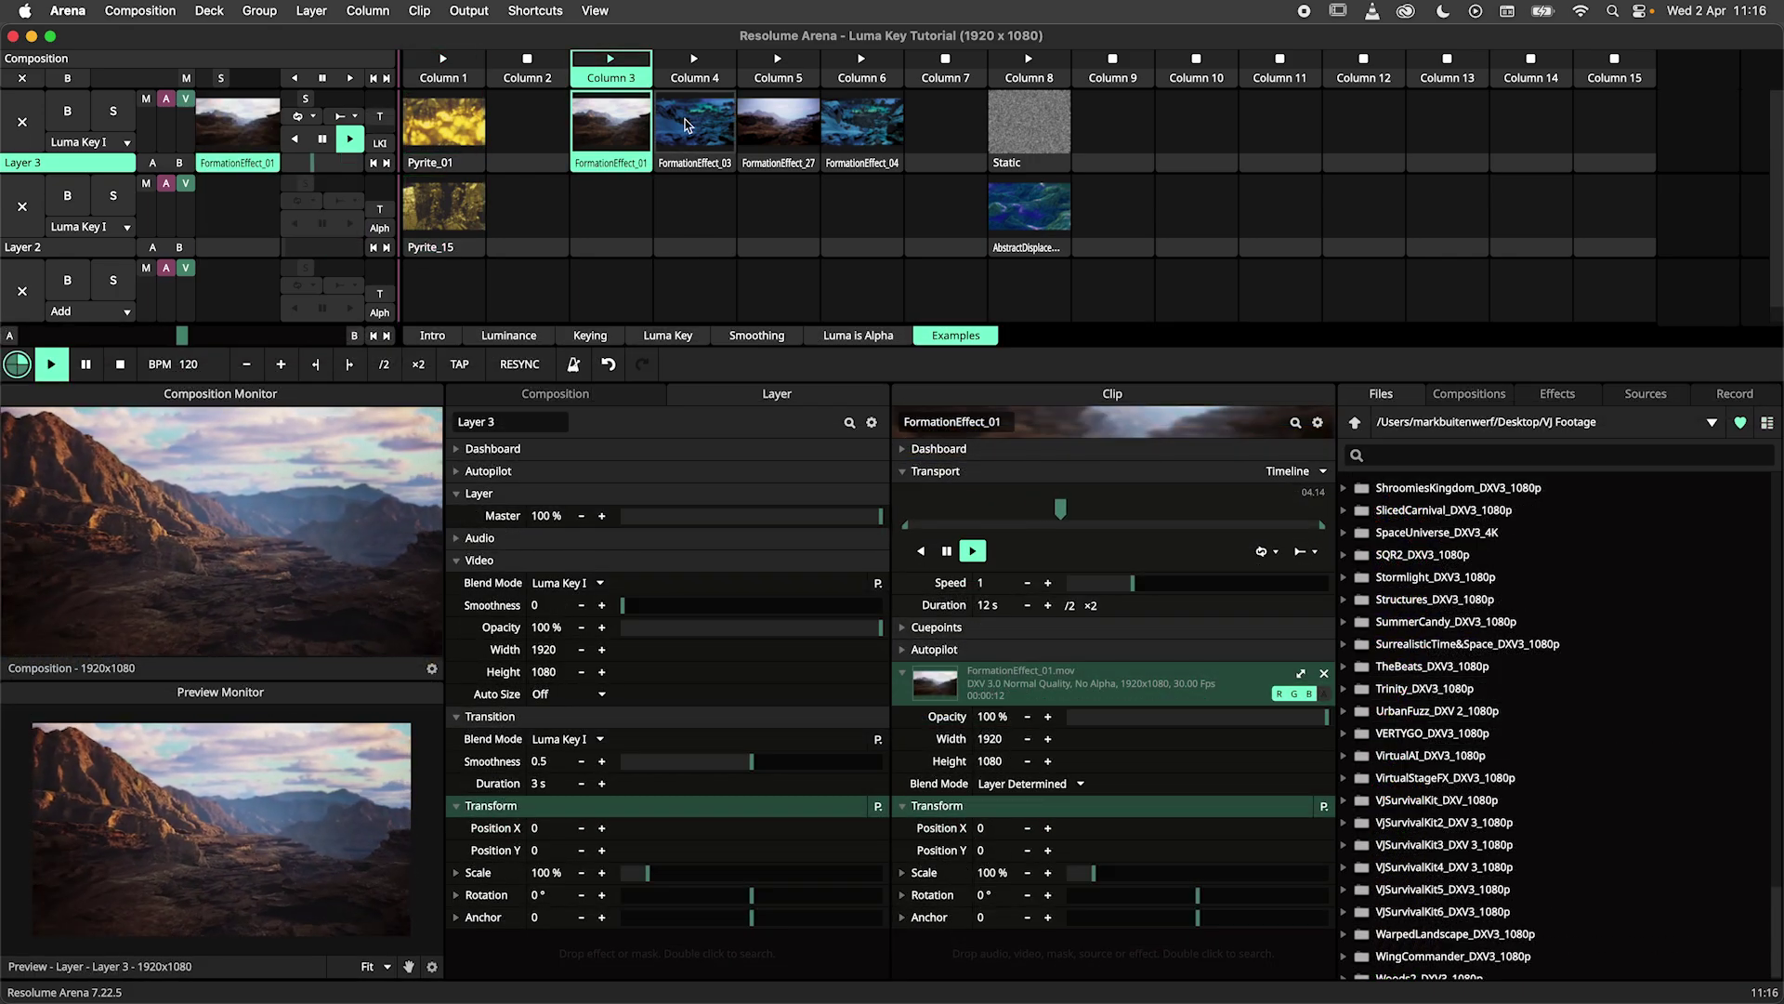
# Step: Launch FormationEffect_03, _27, _04, _01 and _03 on Layer 3 in turn, then Column 8
pyautogui.click(688, 124)
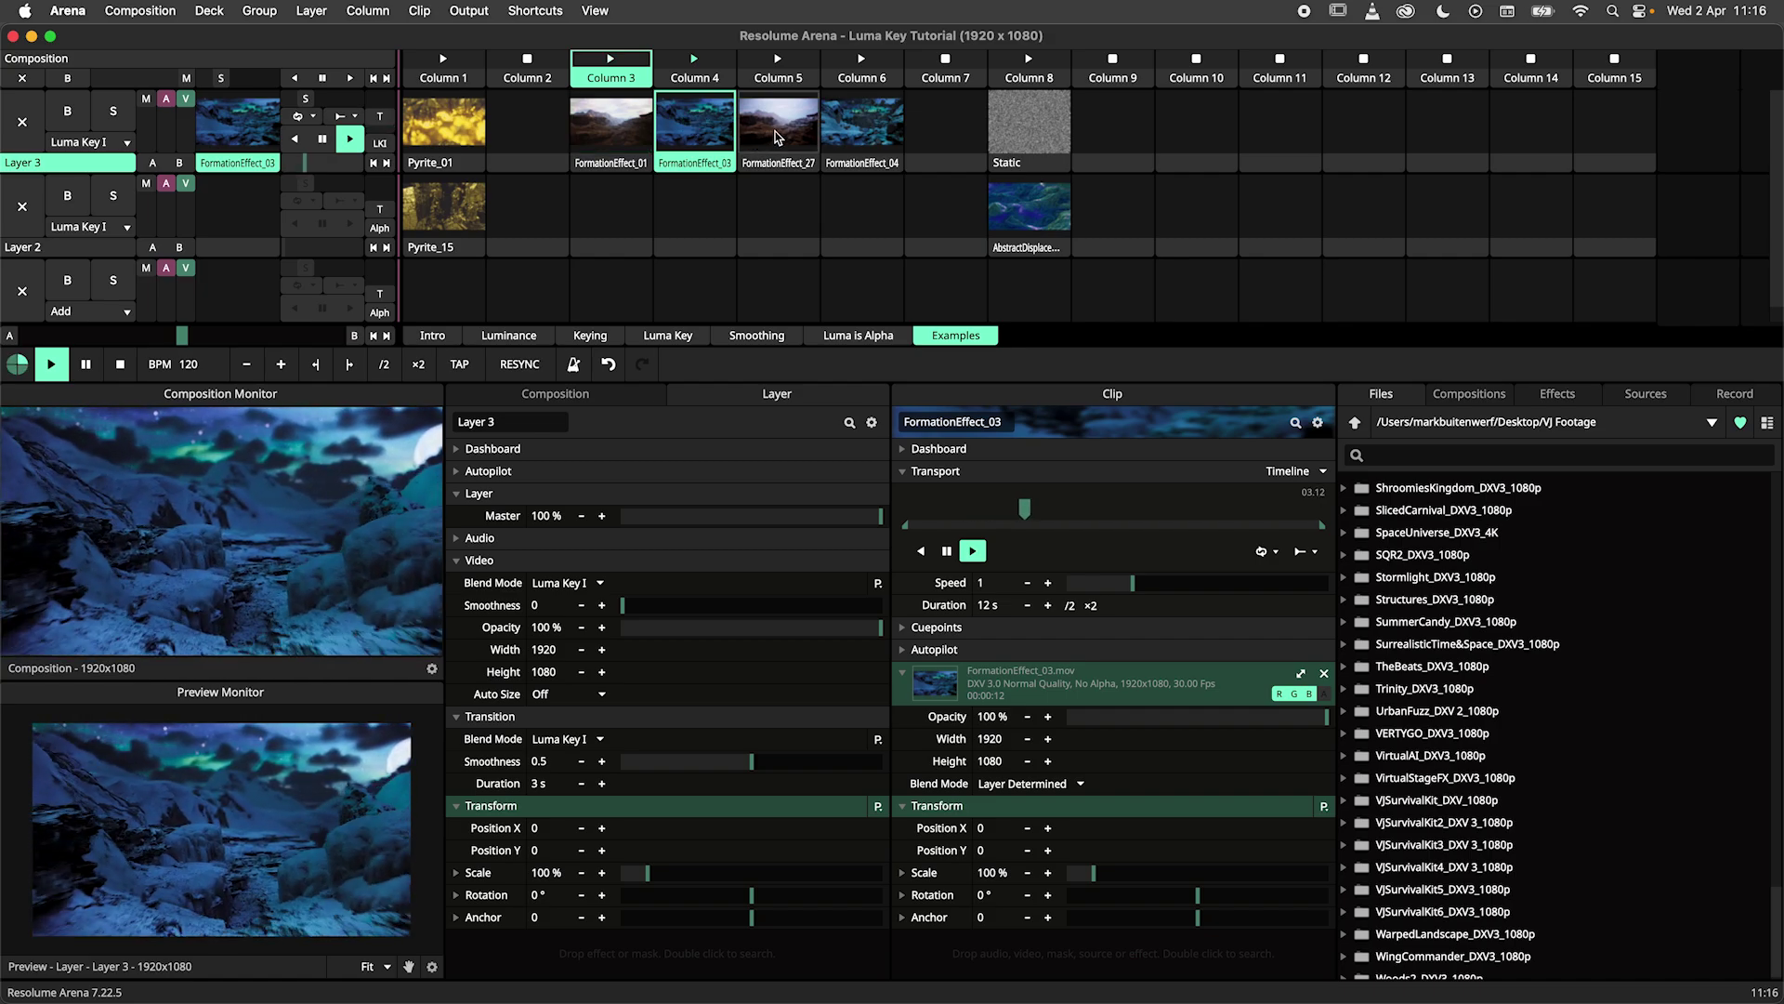
pyautogui.click(779, 137)
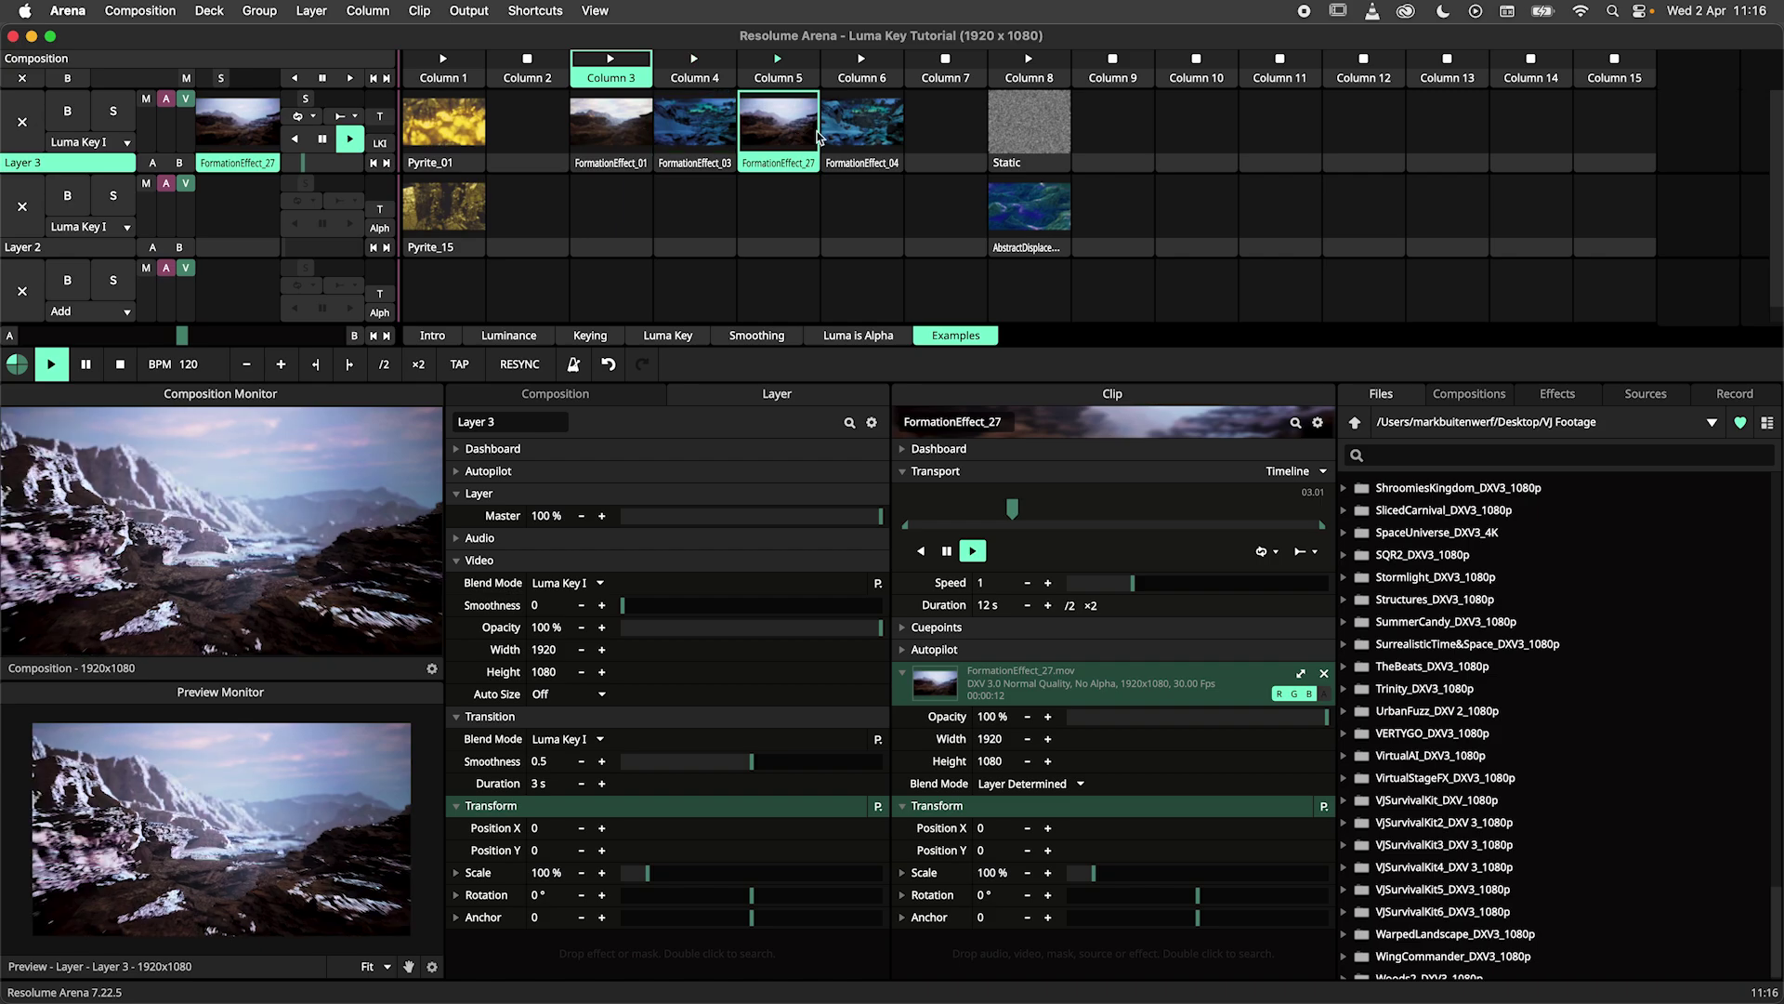
pyautogui.click(855, 135)
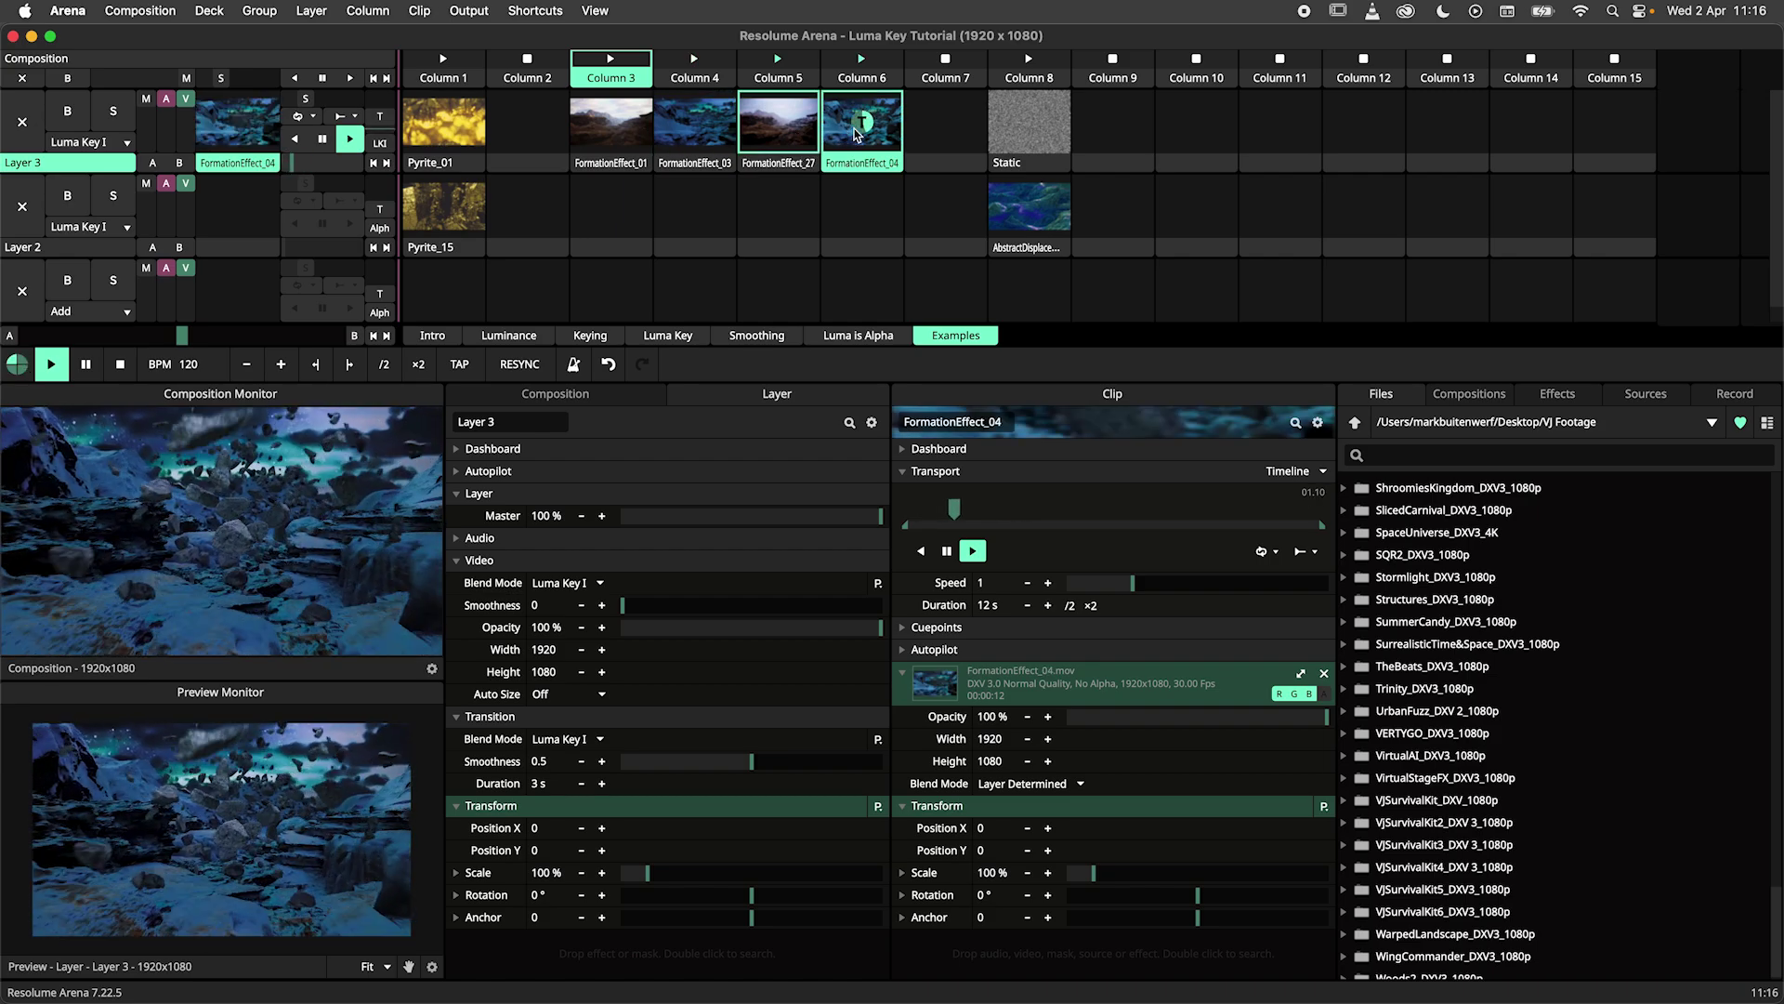
pyautogui.click(627, 140)
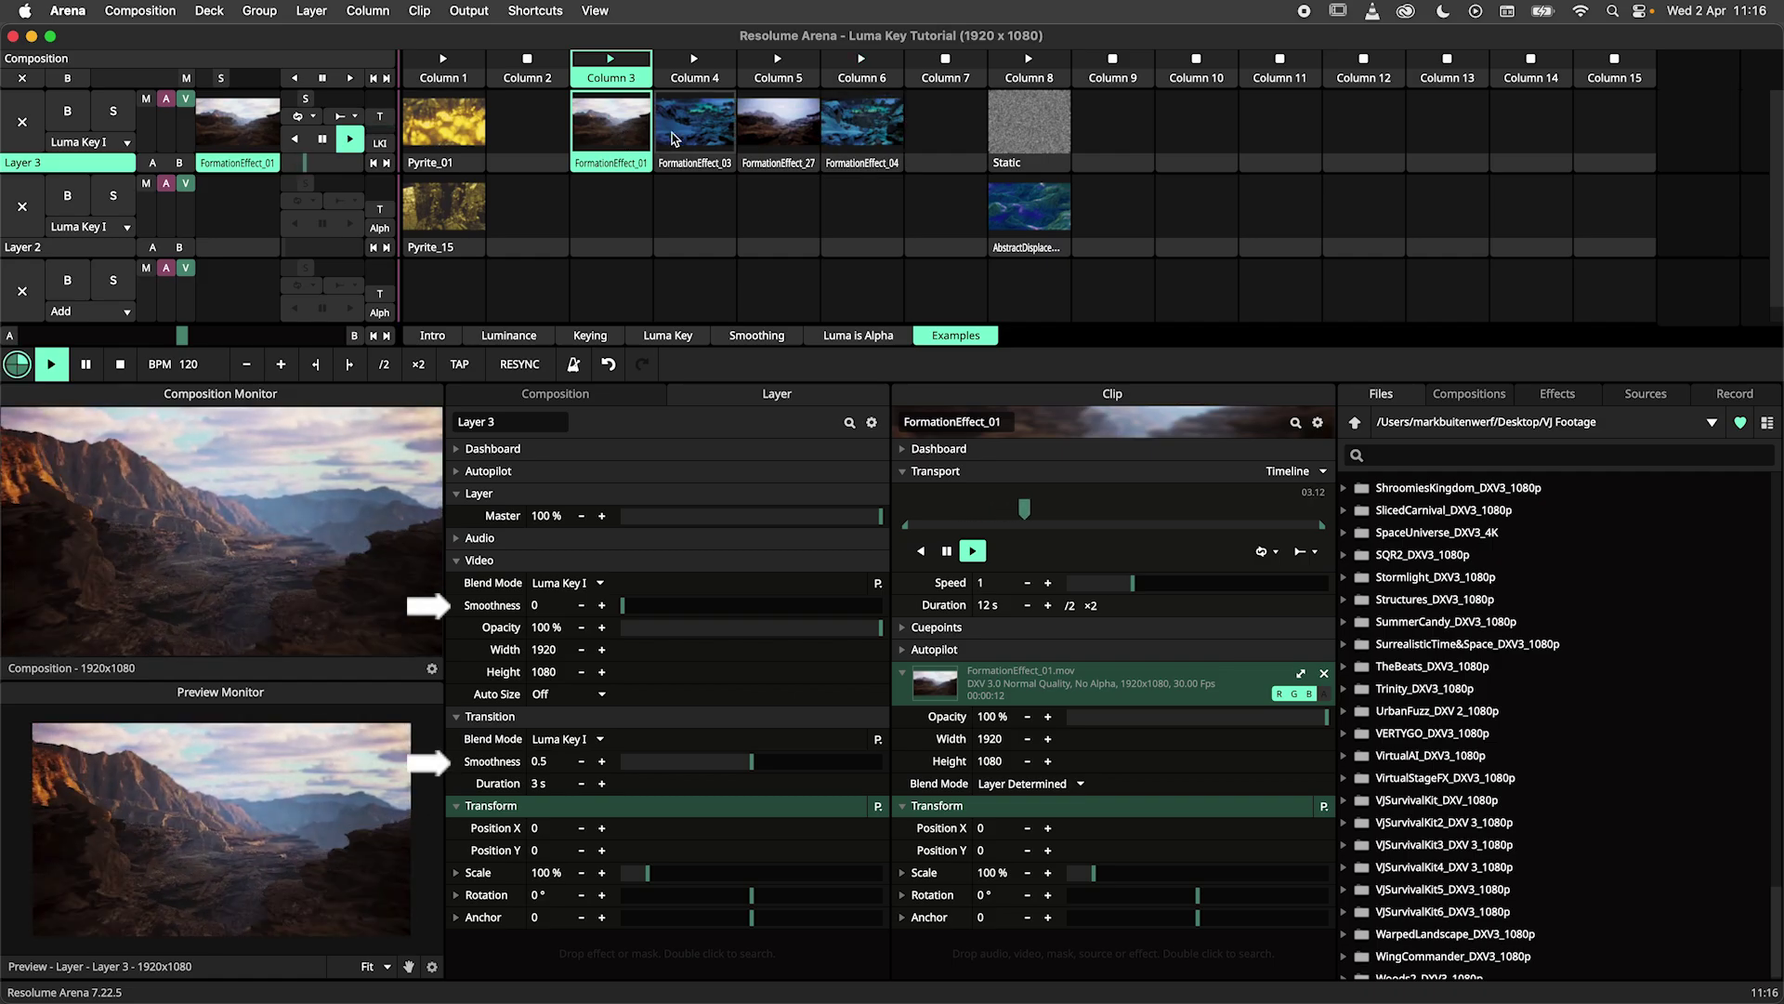
pyautogui.click(693, 139)
pyautogui.click(1030, 75)
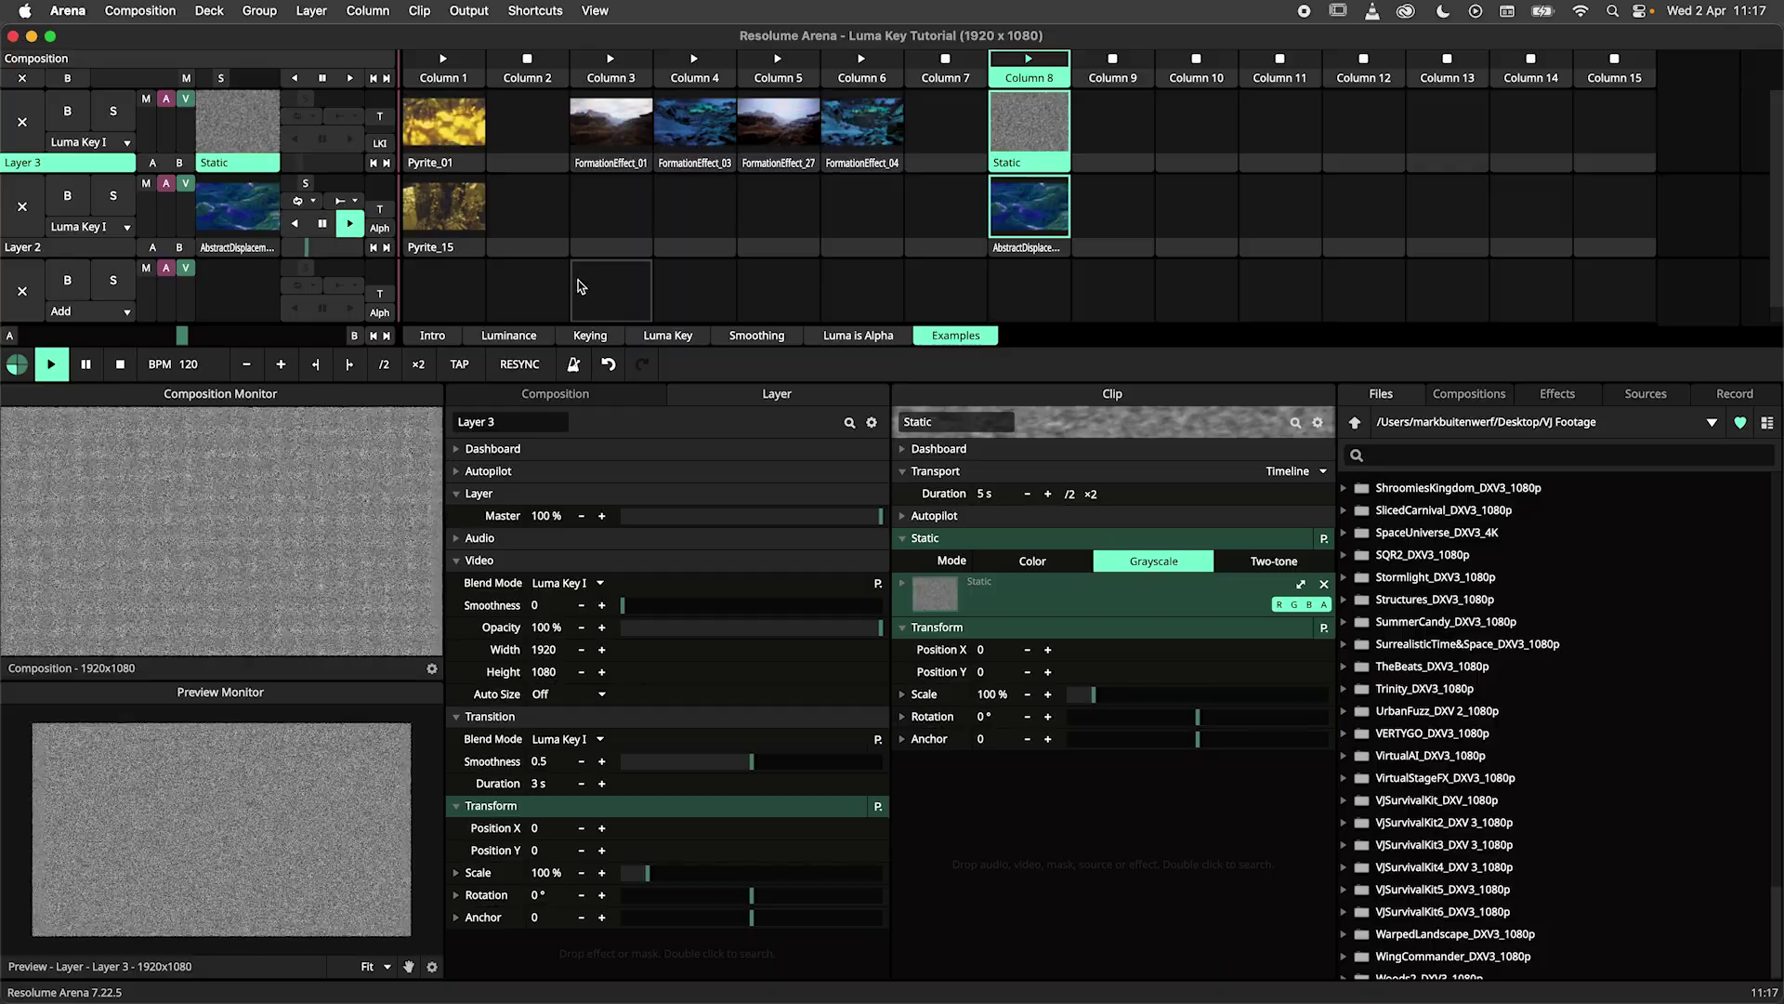
# Step: Enlarge the composition monitor and fade the Static layer down until it disappears
pyautogui.moveTo(188, 100); pyautogui.dragTo(189, 112)
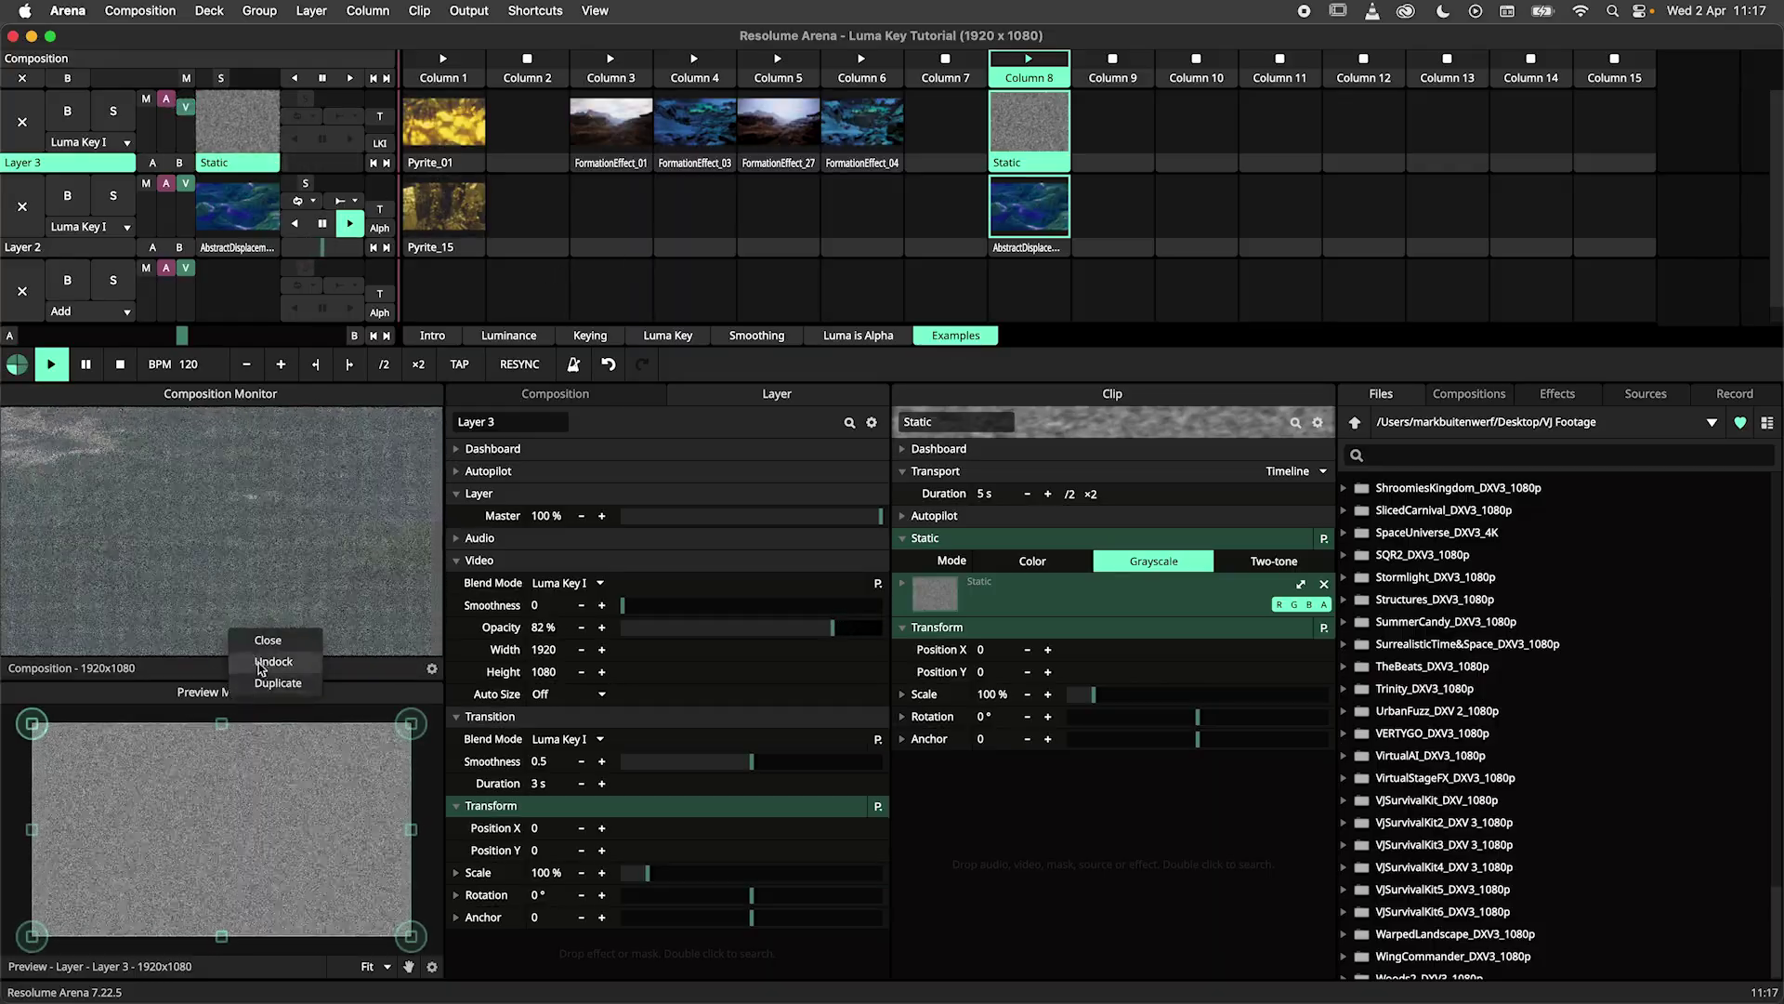
pyautogui.moveTo(445, 394); pyautogui.dragTo(939, 393)
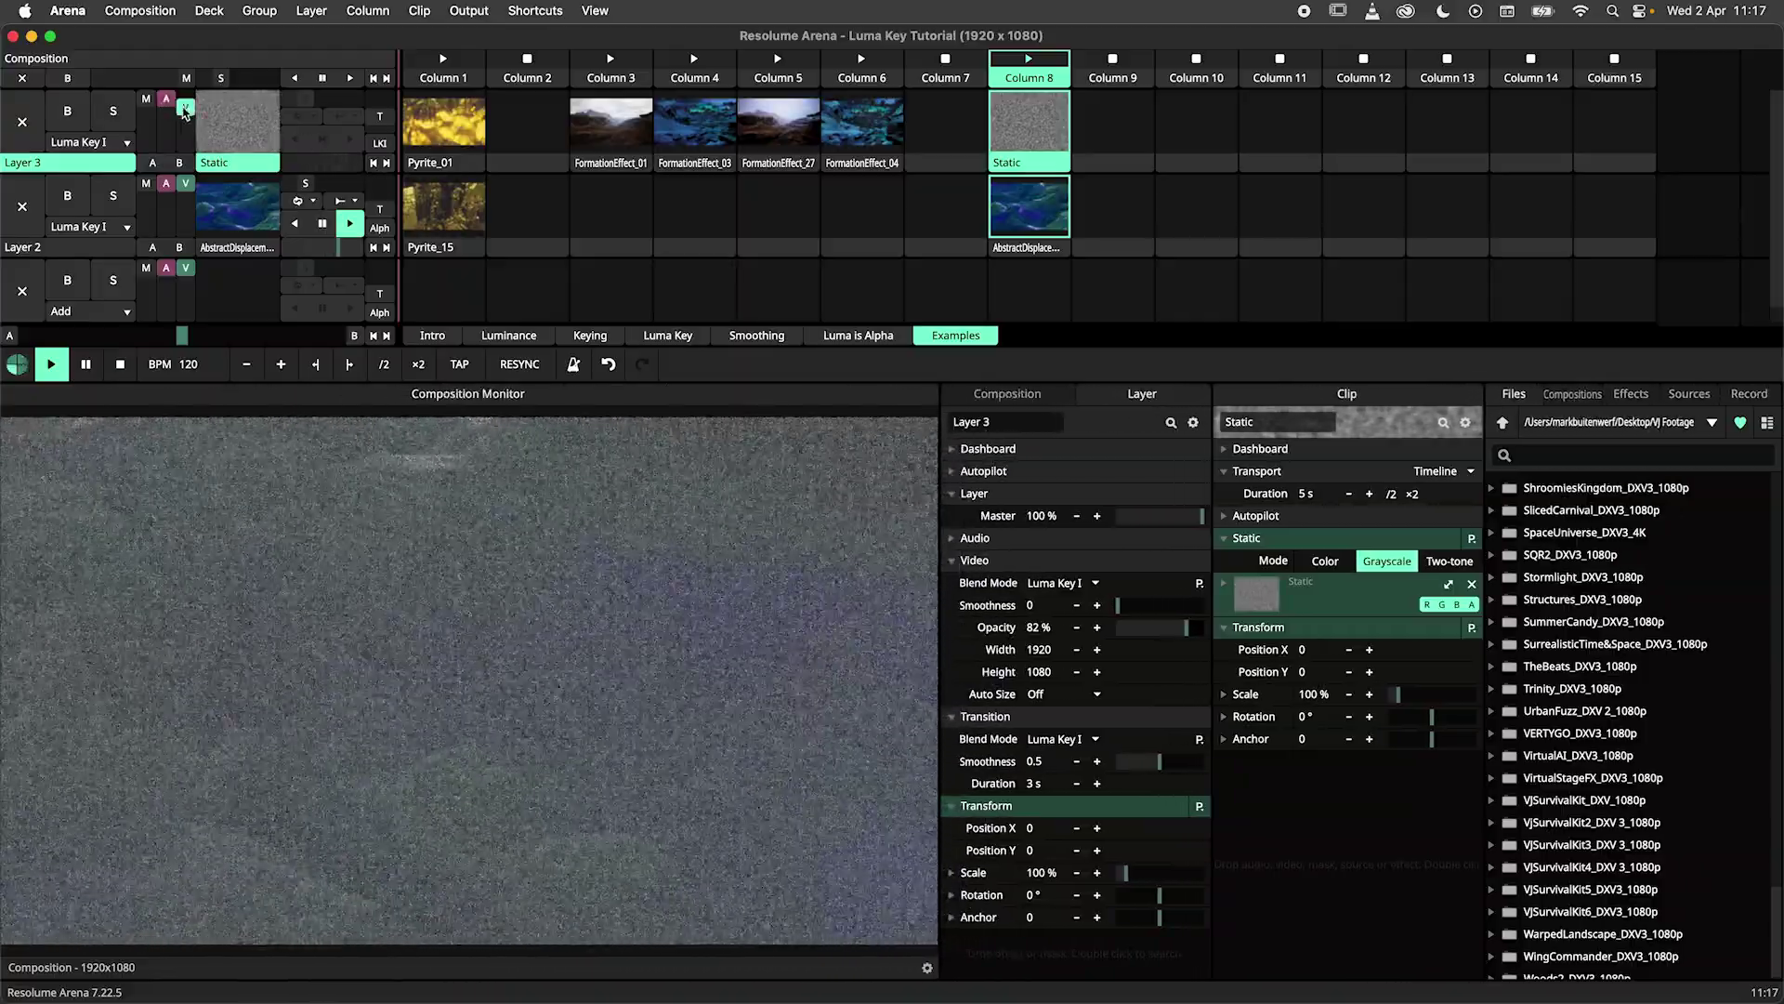
pyautogui.moveTo(187, 105); pyautogui.dragTo(188, 129)
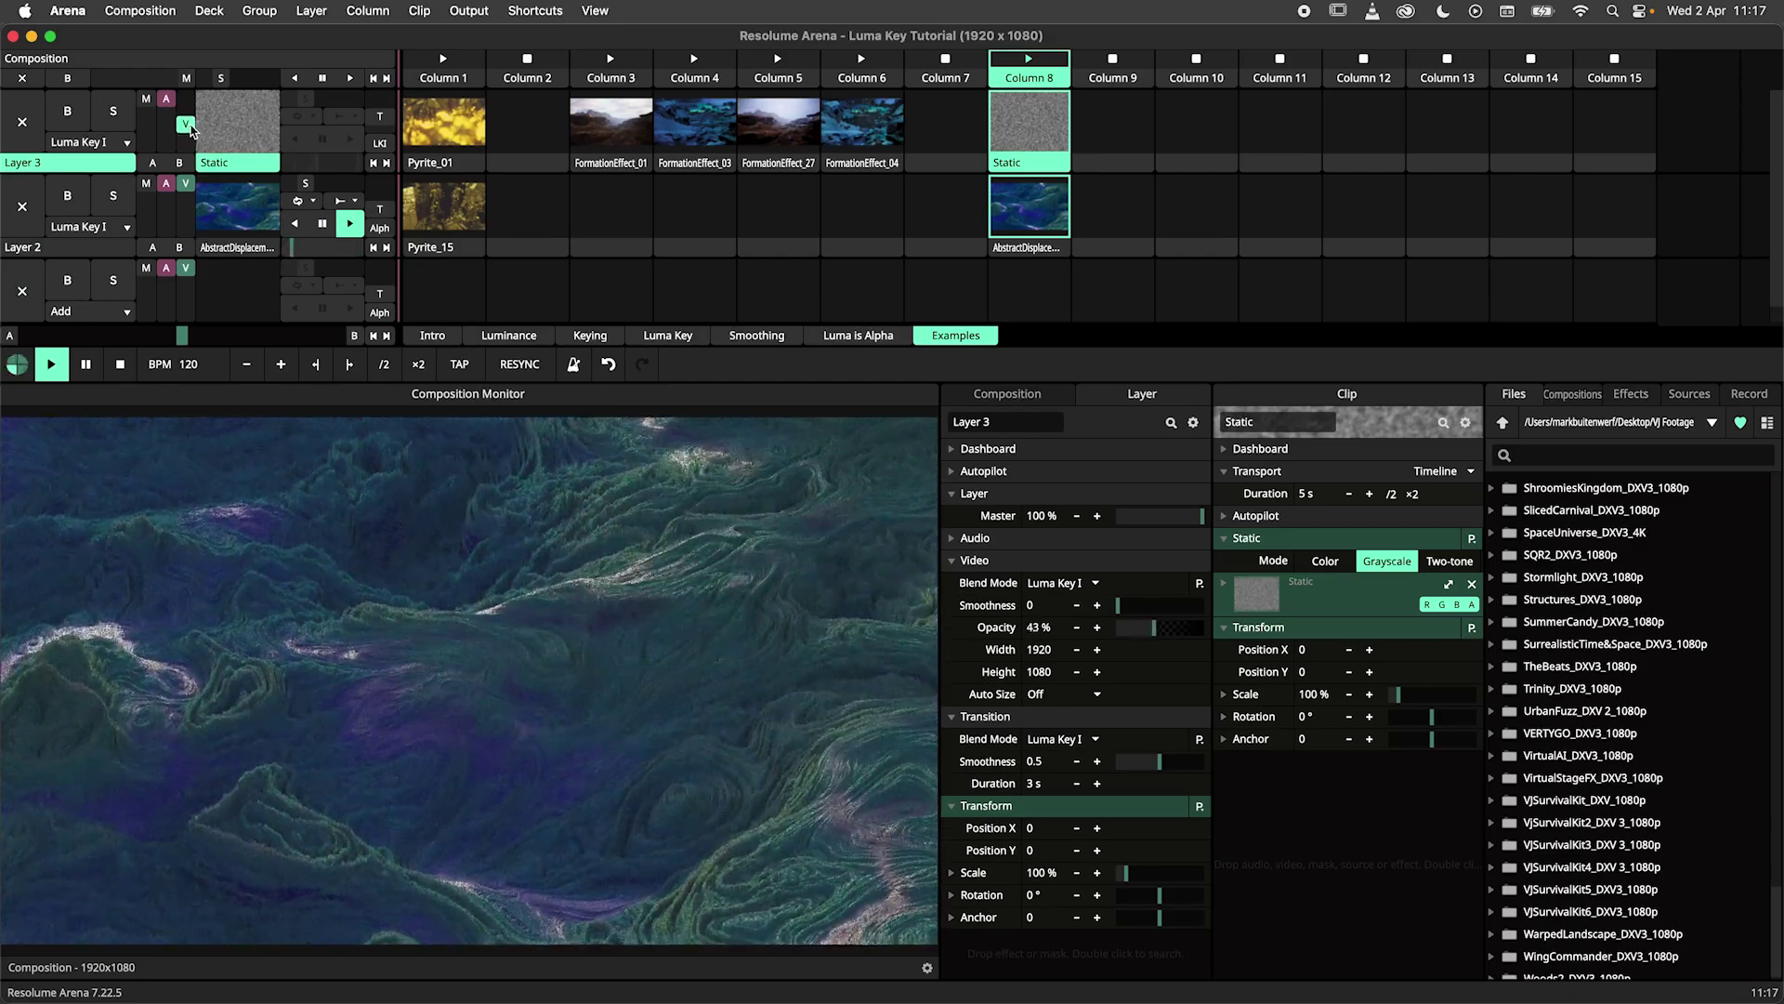
pyautogui.moveTo(189, 138); pyautogui.dragTo(187, 163)
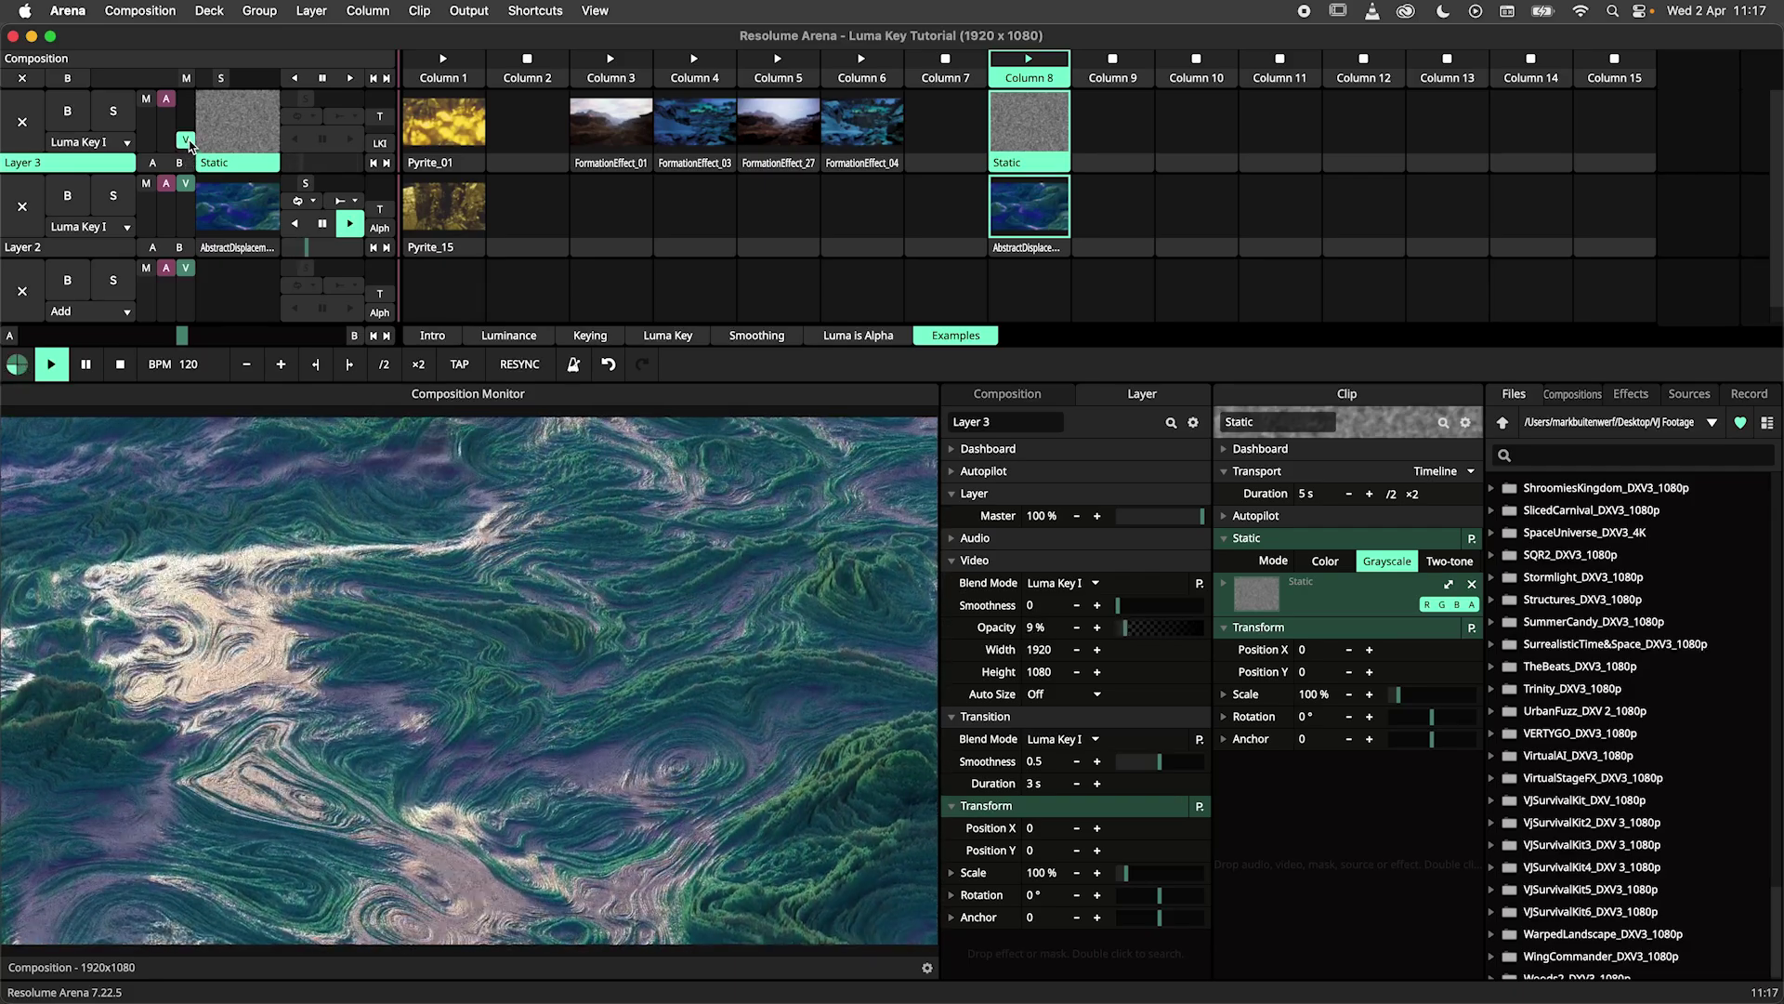
# Step: Try Alpha blending on the Static layer, then return to Luma Key I at about 13% opacity
pyautogui.click(113, 144)
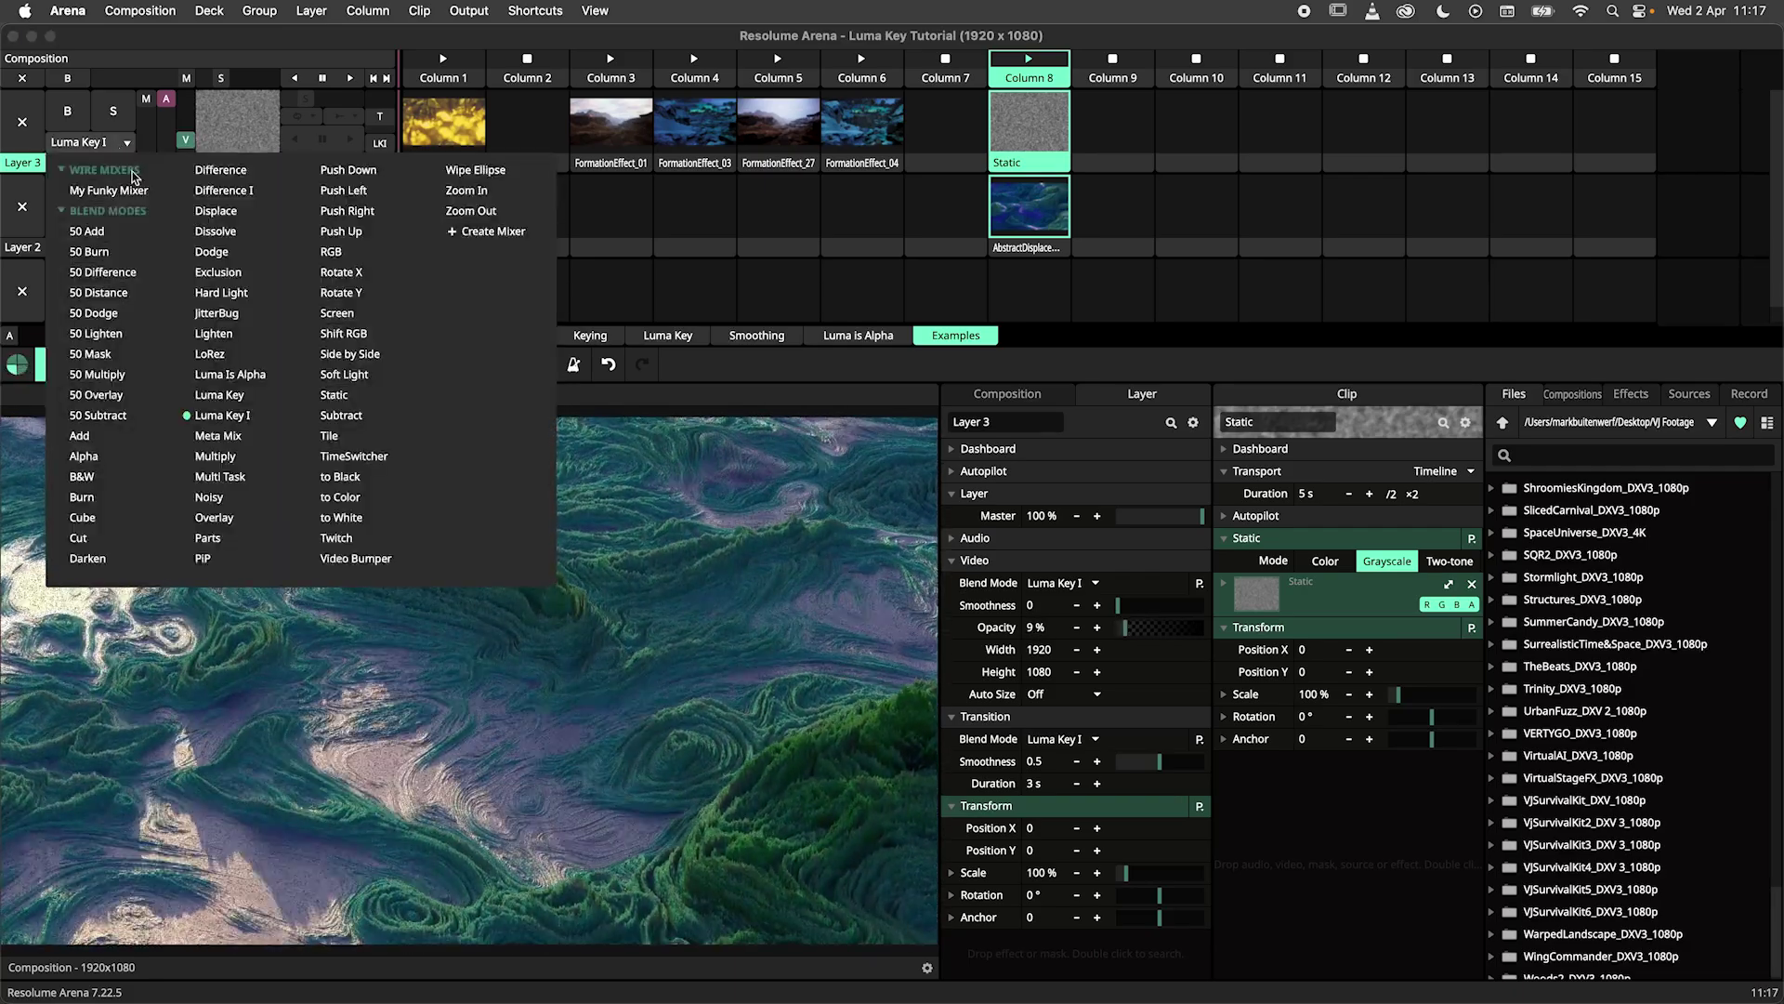
pyautogui.click(127, 455)
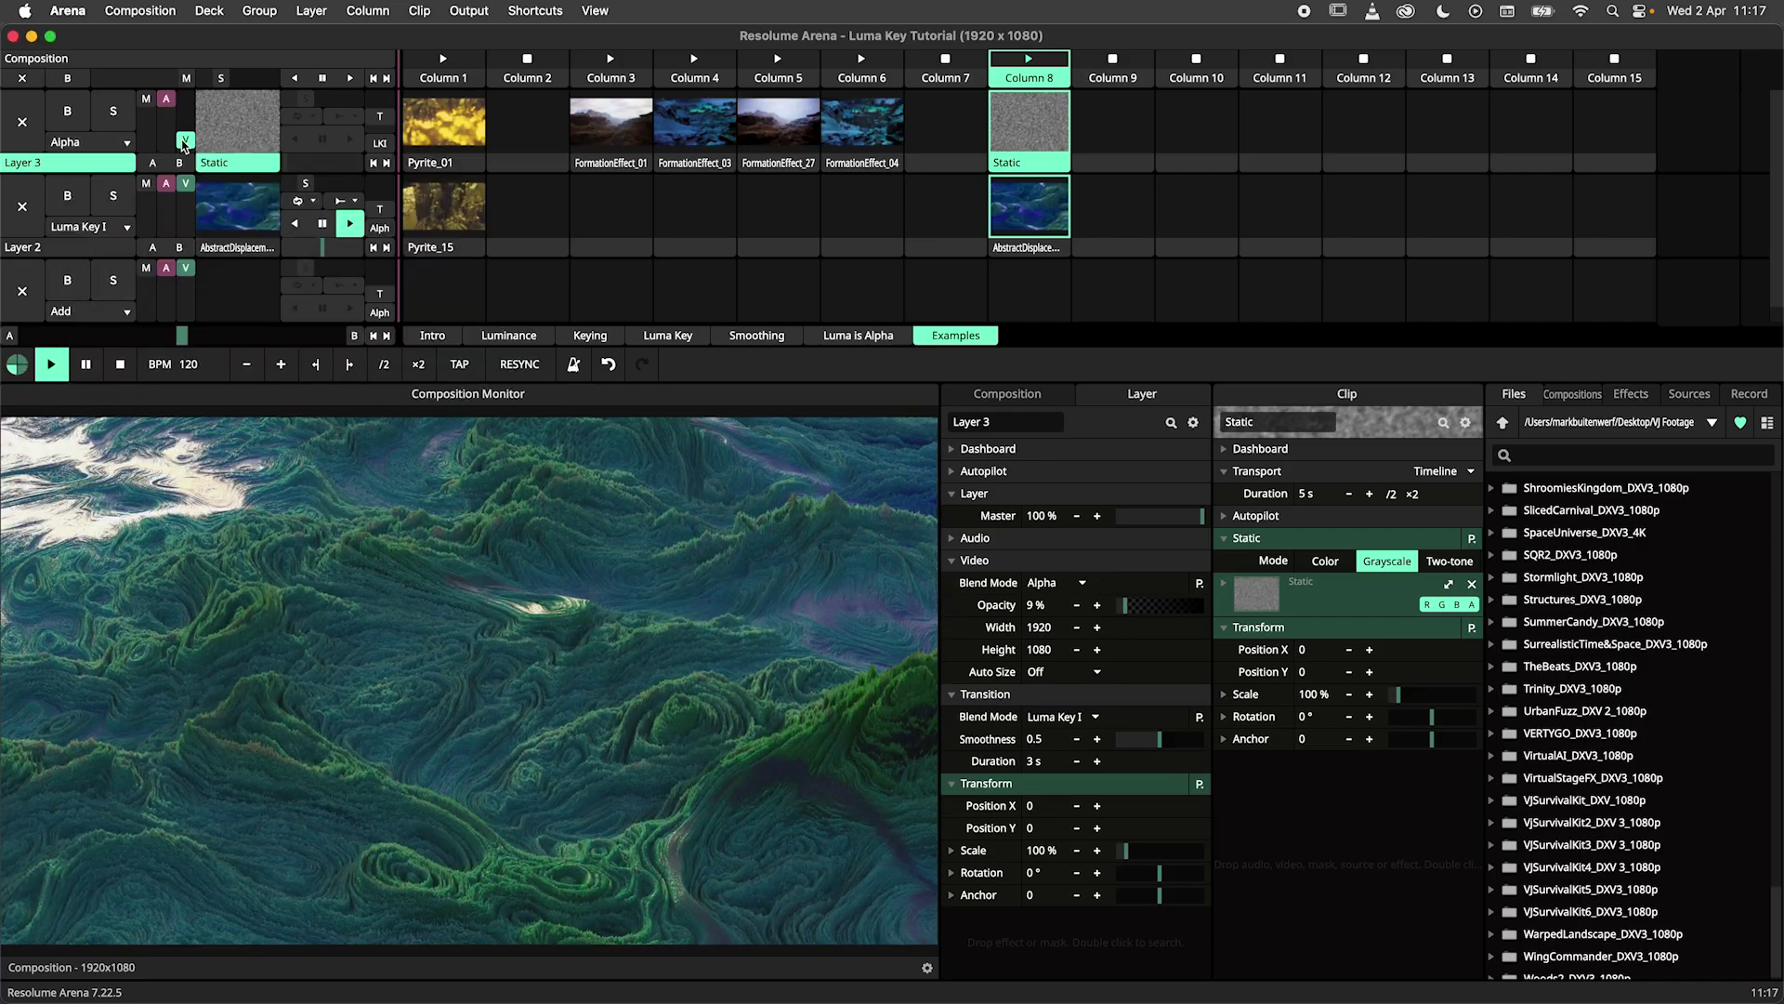
pyautogui.moveTo(186, 151); pyautogui.dragTo(186, 135)
pyautogui.click(113, 142)
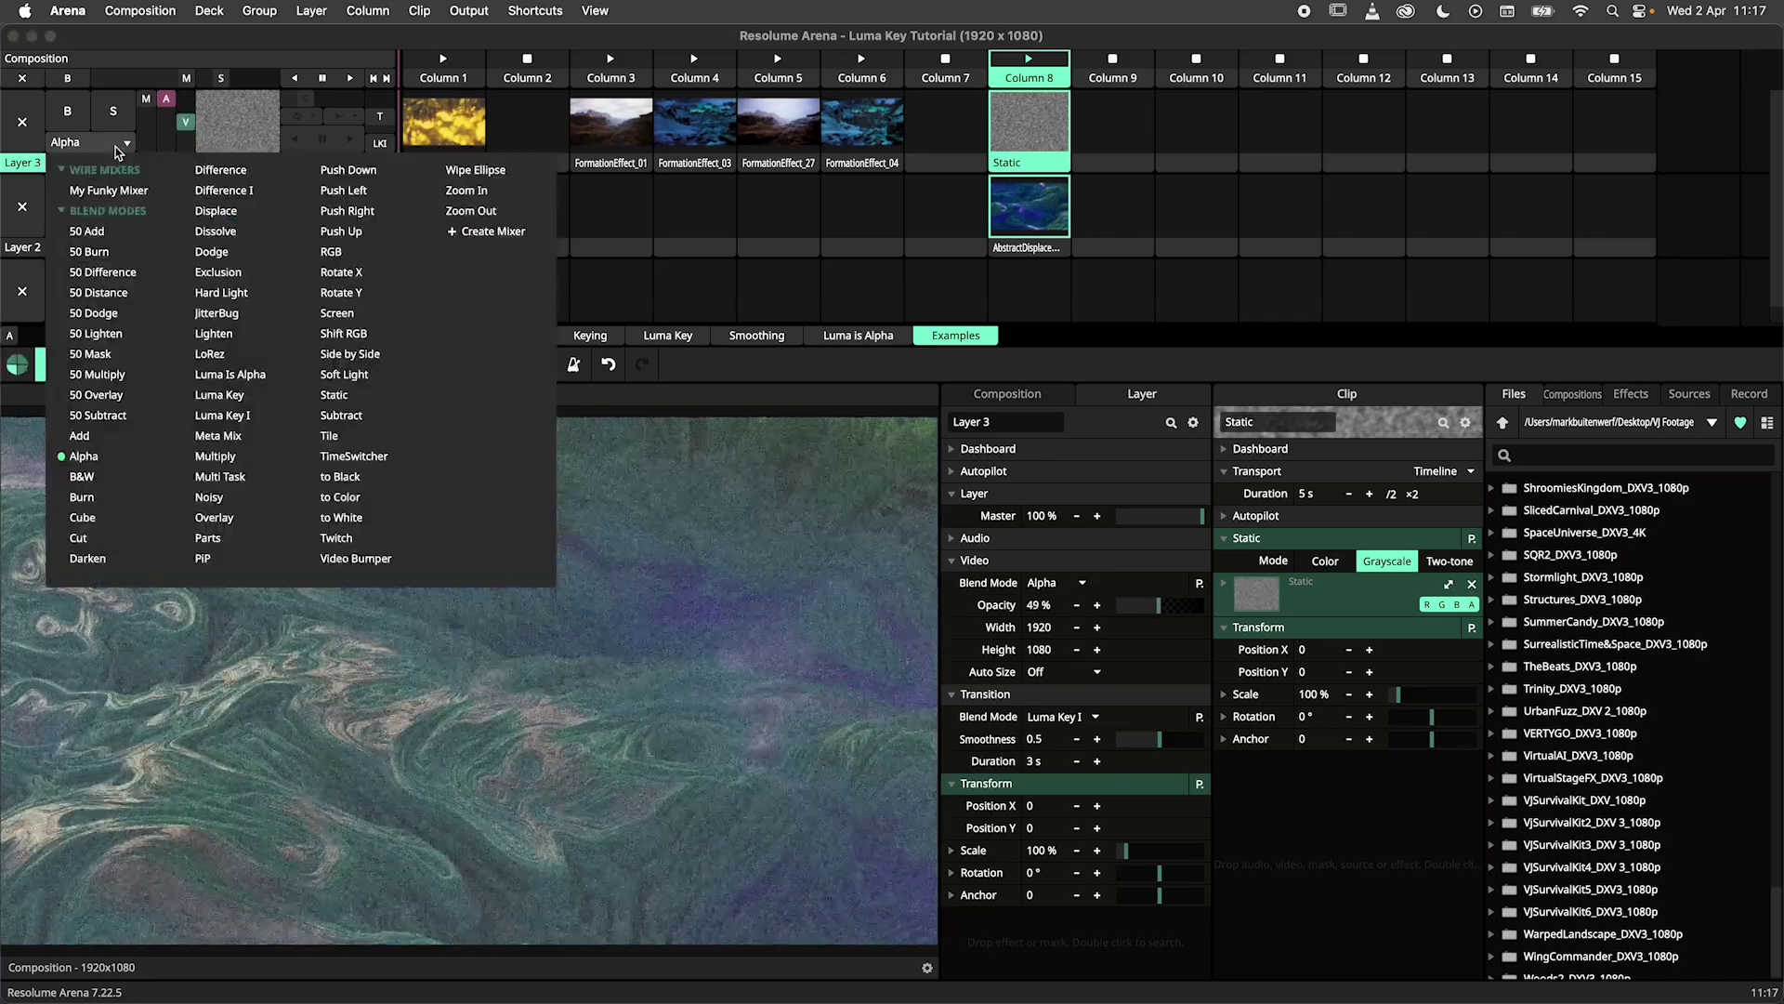
pyautogui.click(249, 416)
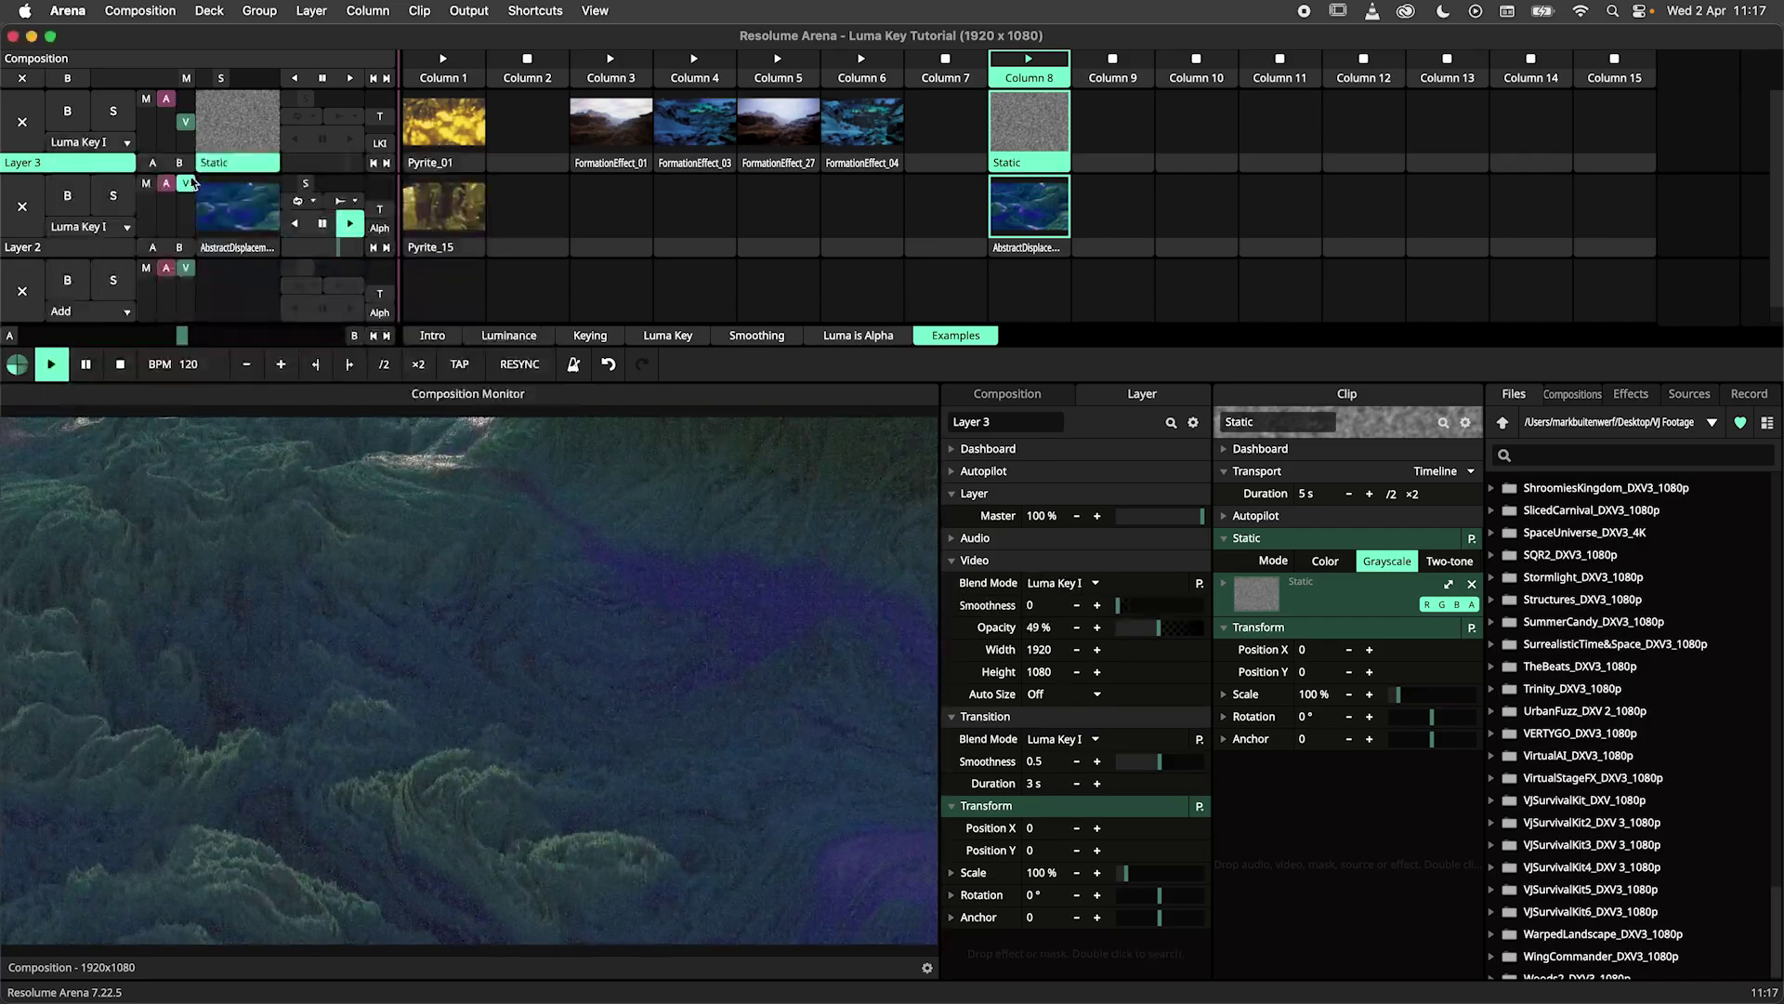
pyautogui.moveTo(191, 122); pyautogui.dragTo(195, 133)
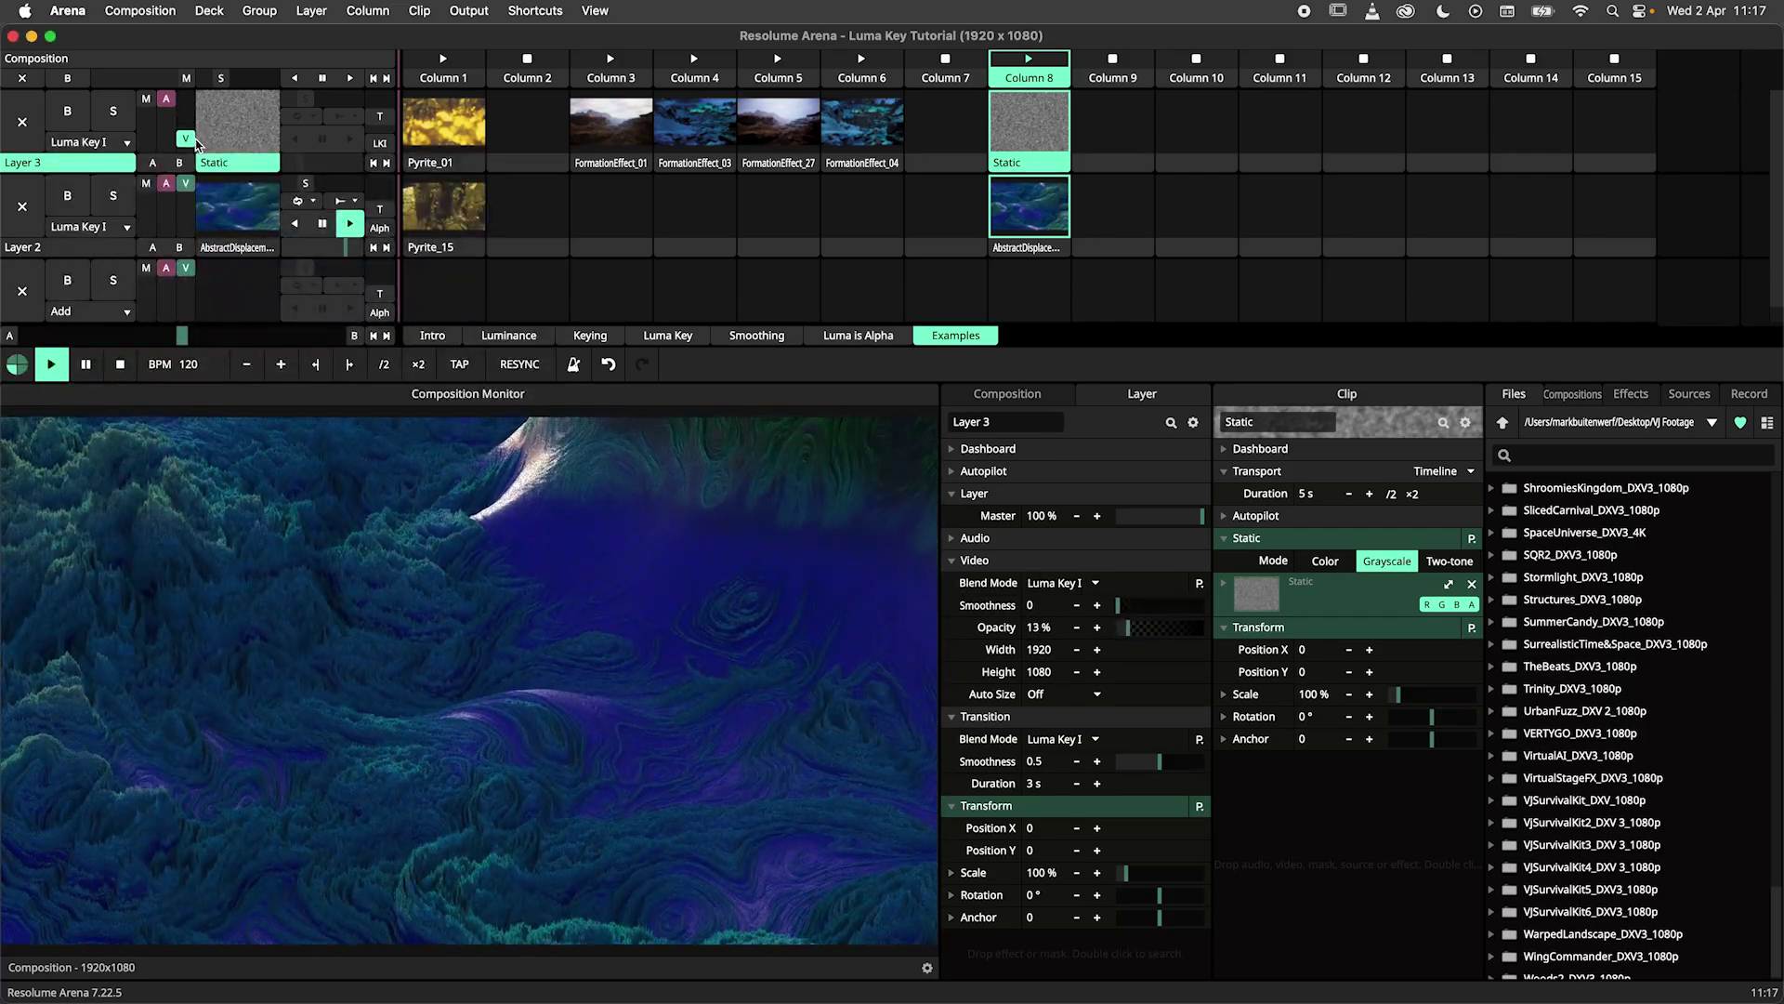